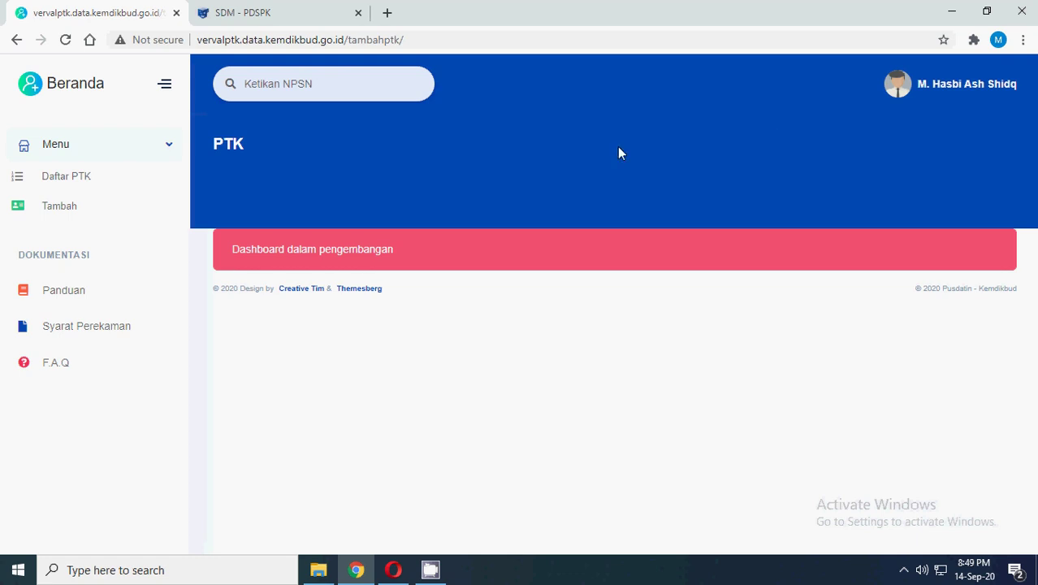
Step: View the foundation's Verval Yayasan profile page in Opera, and return to the PTK site in Chrome
click(454, 37)
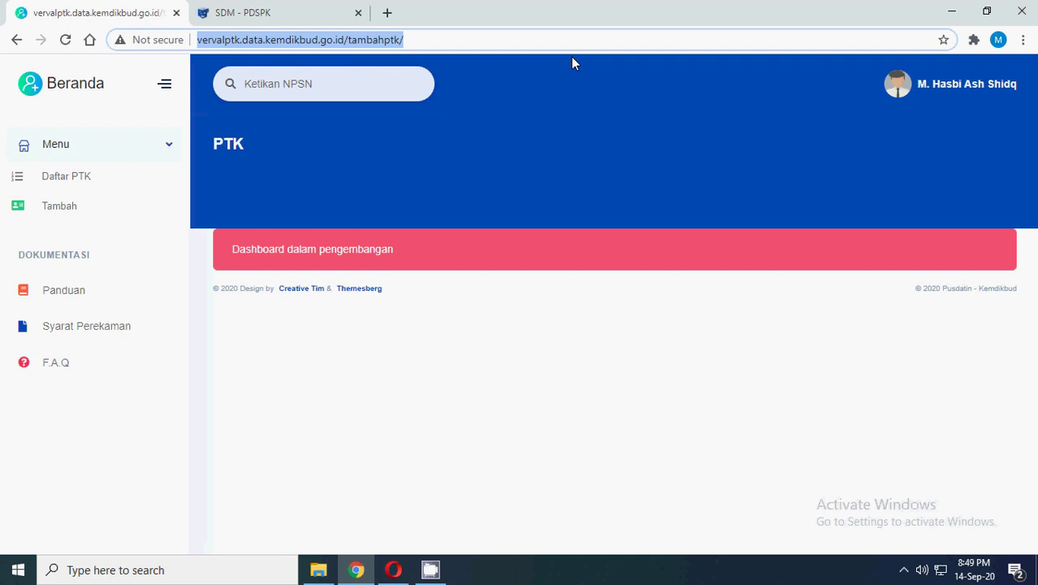
click(820, 138)
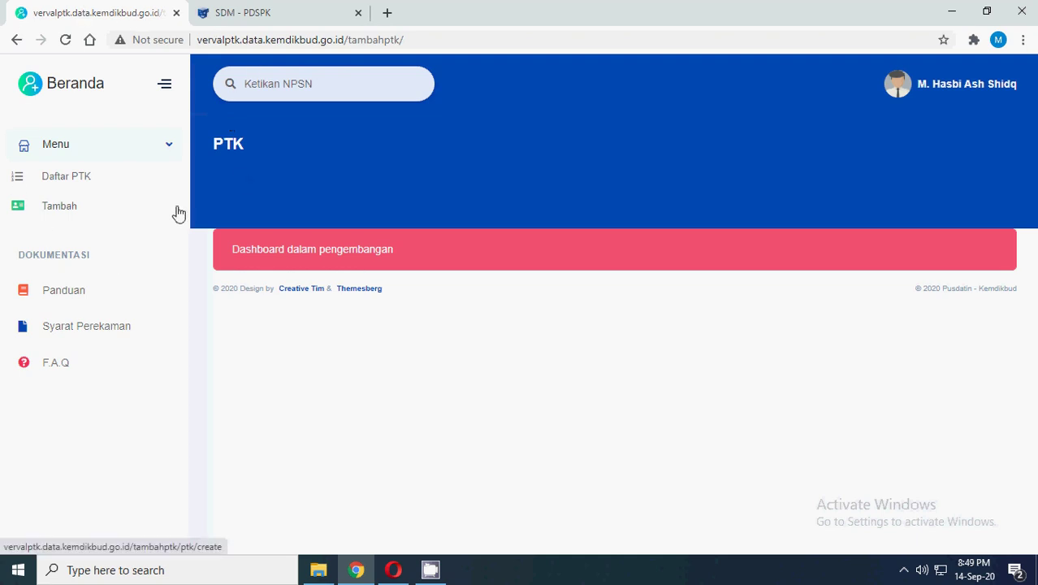
click(393, 569)
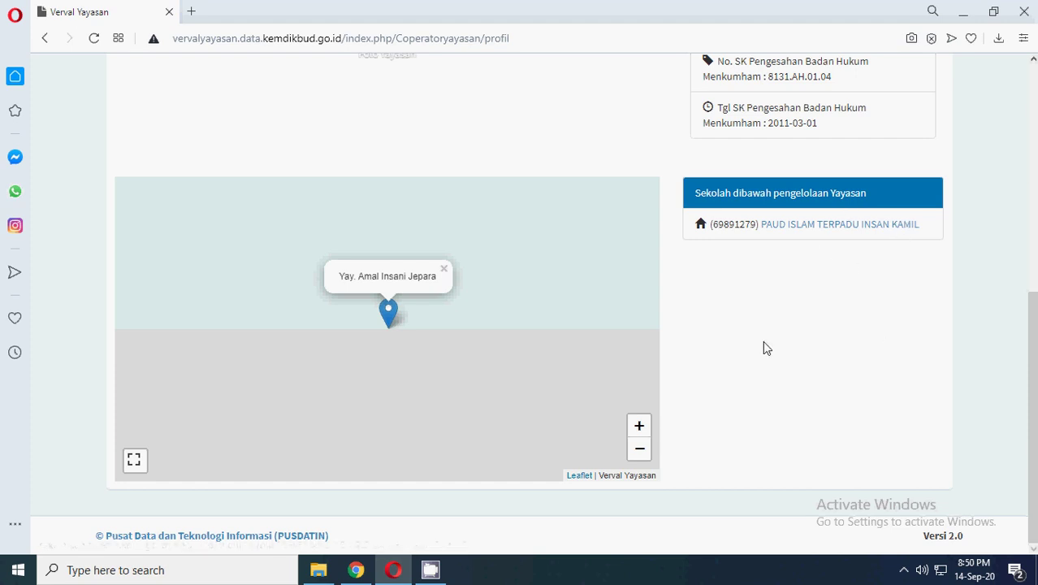
click(358, 571)
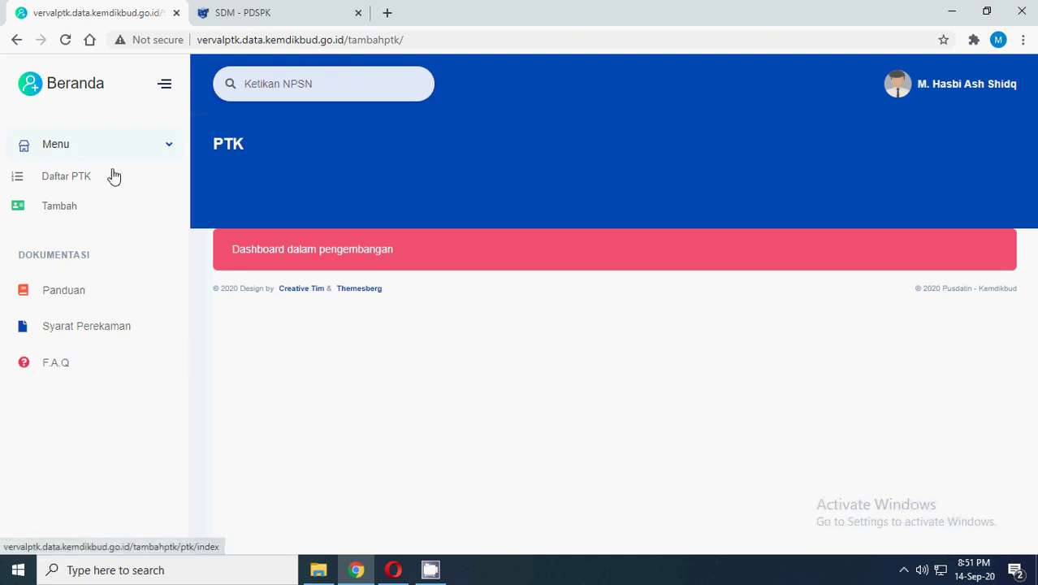
Step: Open the Tambah form for recording a new PTK and look over its Identitas fields
click(65, 212)
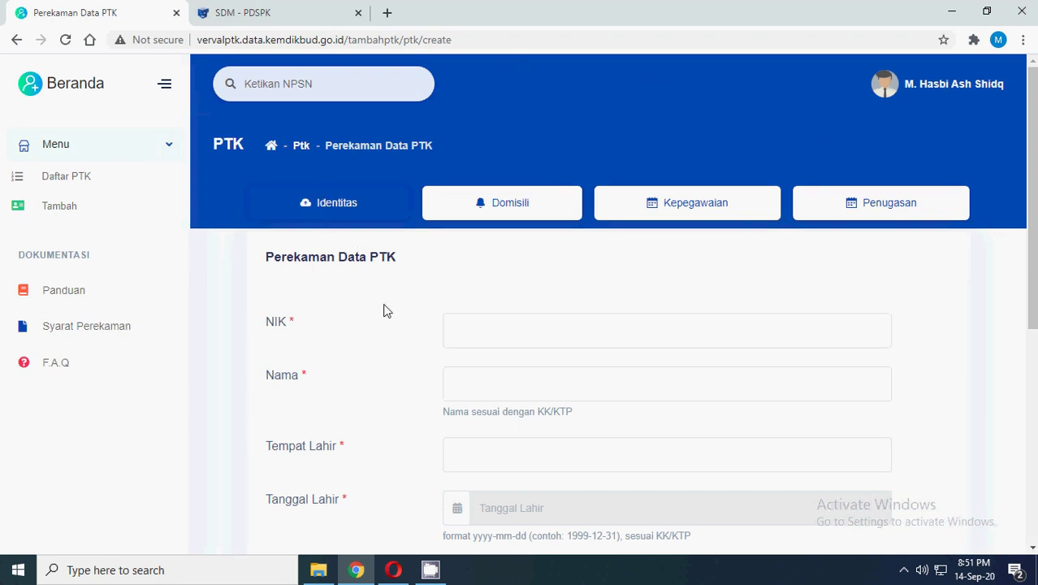
scroll(394, 350, down, 1)
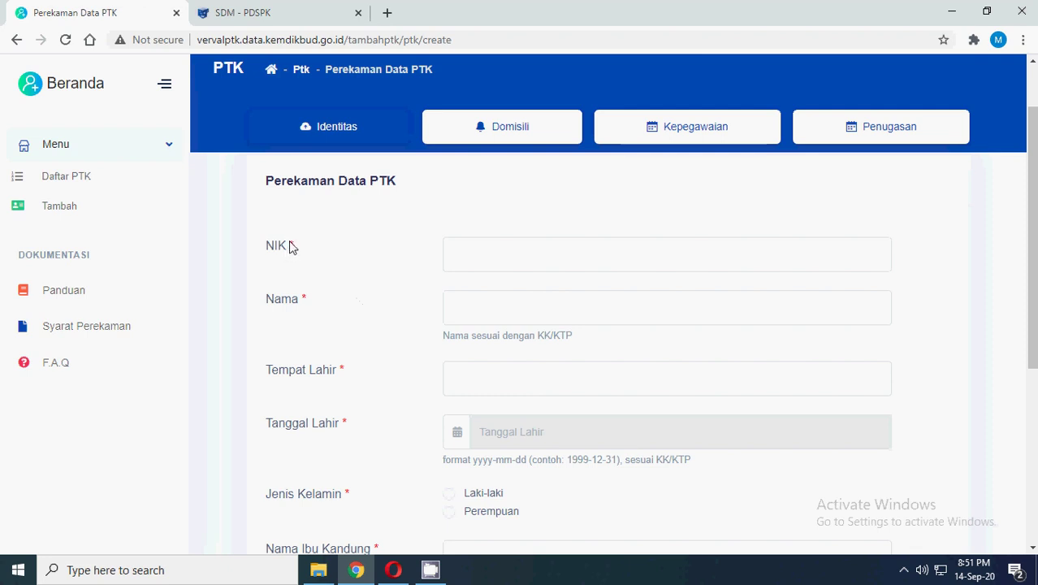
click(292, 247)
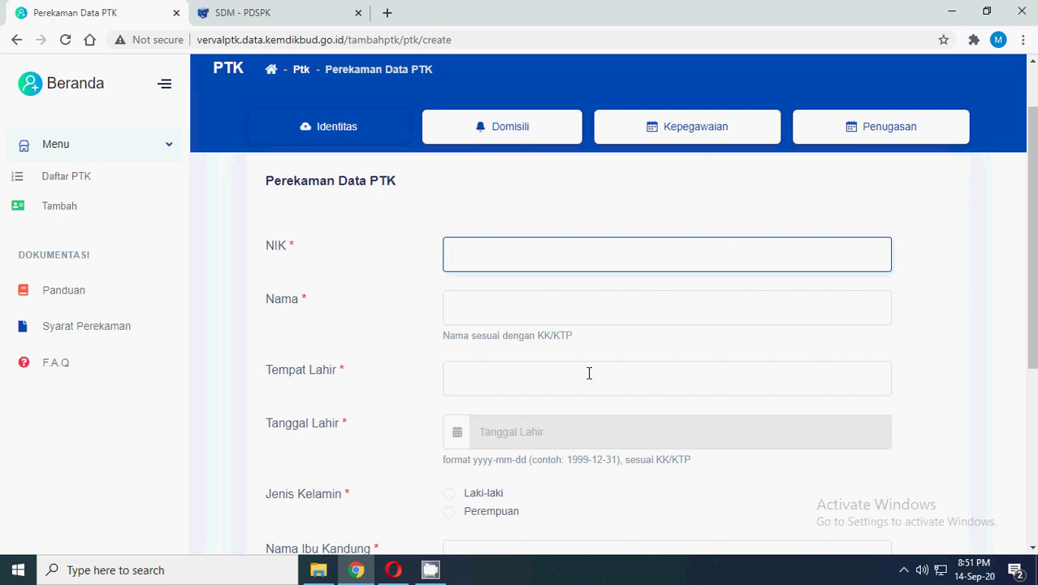
scroll(589, 373, up, 1)
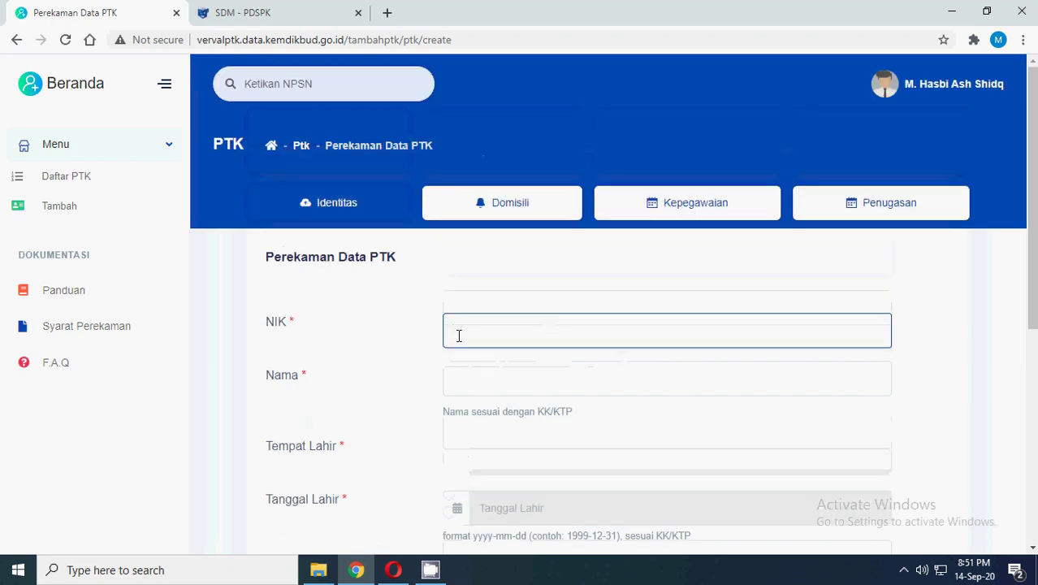
scroll(1003, 340, down, 2)
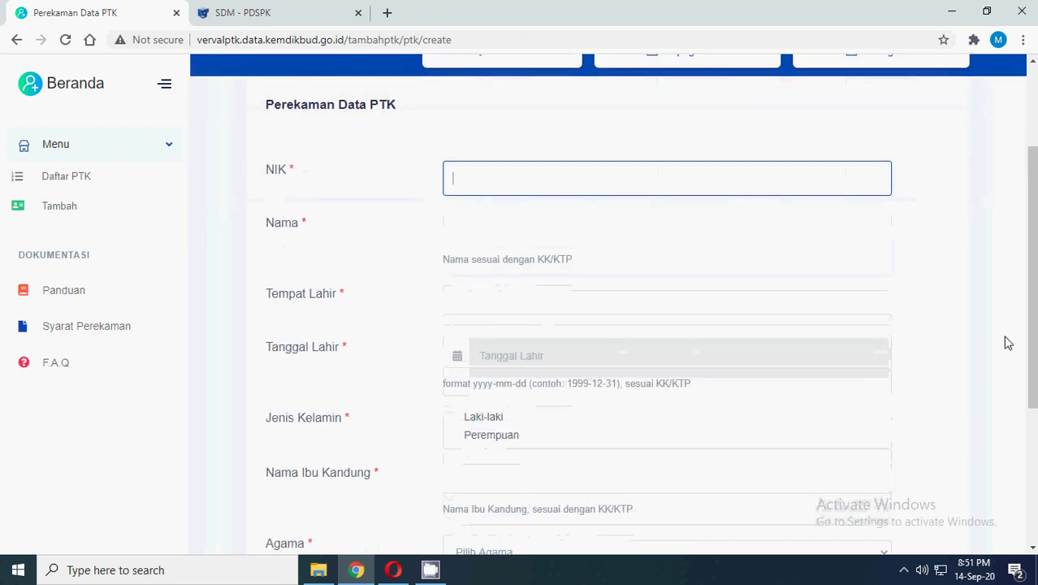
scroll(1006, 341, down, 2)
scroll(1005, 340, up, 1)
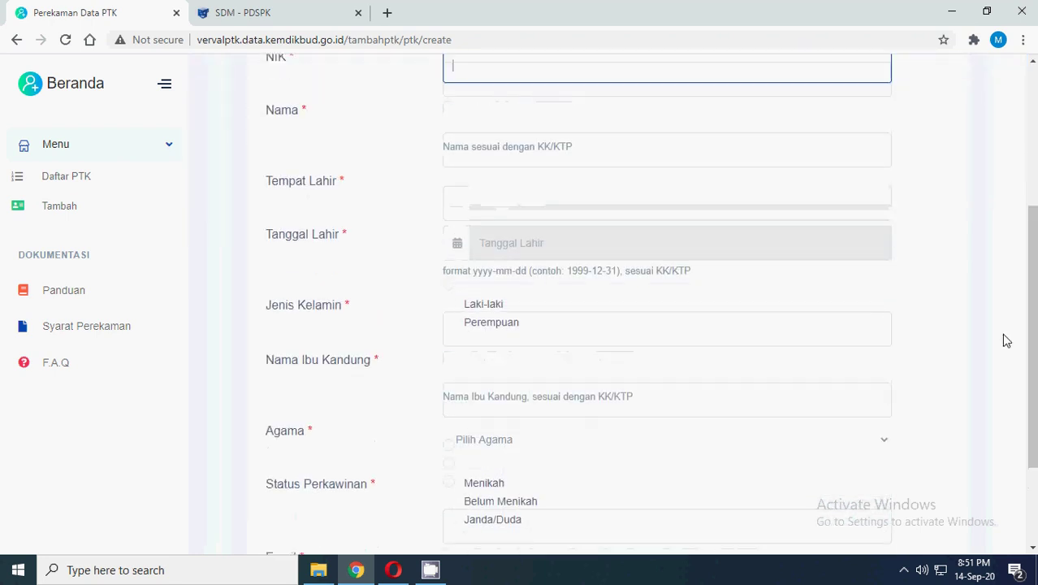
Step: Go through the Identitas fields from Nama and Tempat Lahir down to Agama, Status Perkawinan and Email without entering data
click(457, 162)
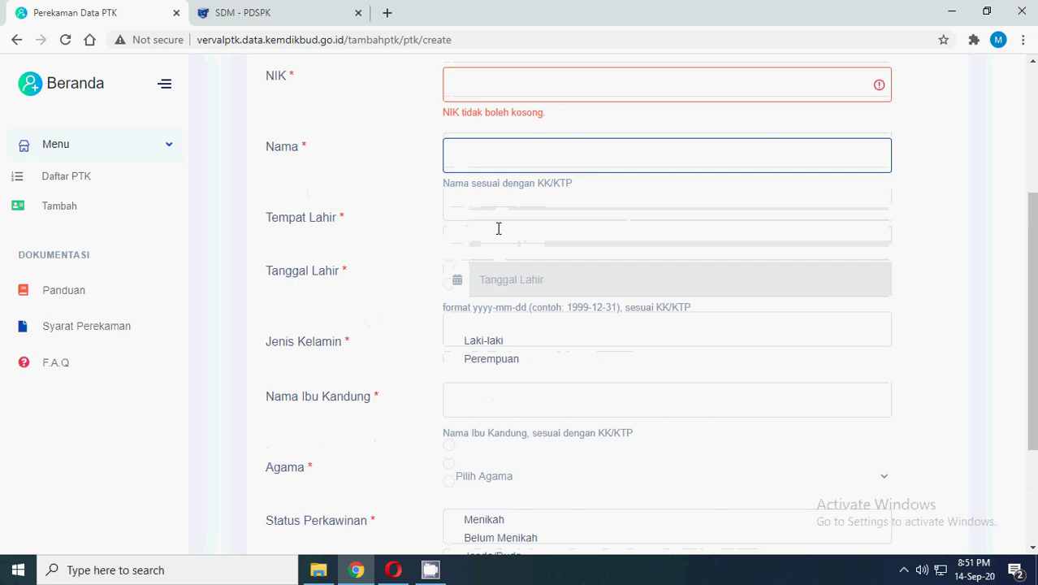
click(494, 218)
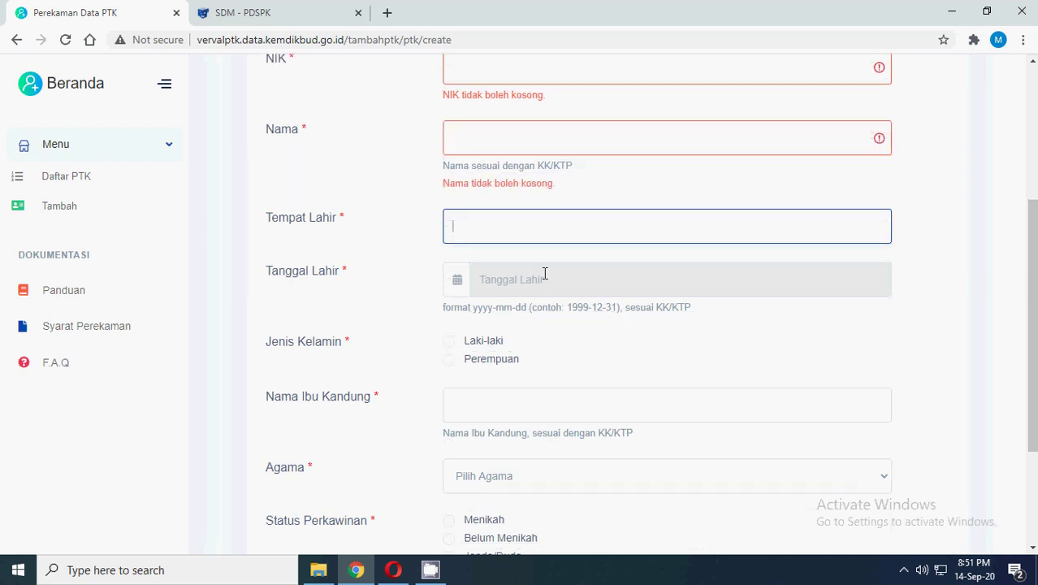
scroll(782, 363, down, 1)
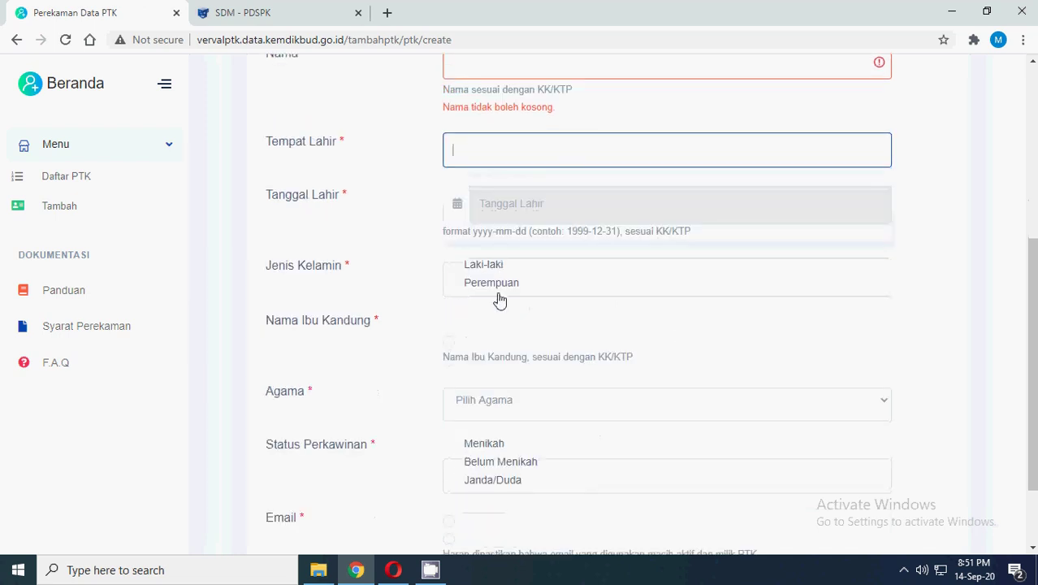
click(505, 326)
scroll(749, 384, down, 1)
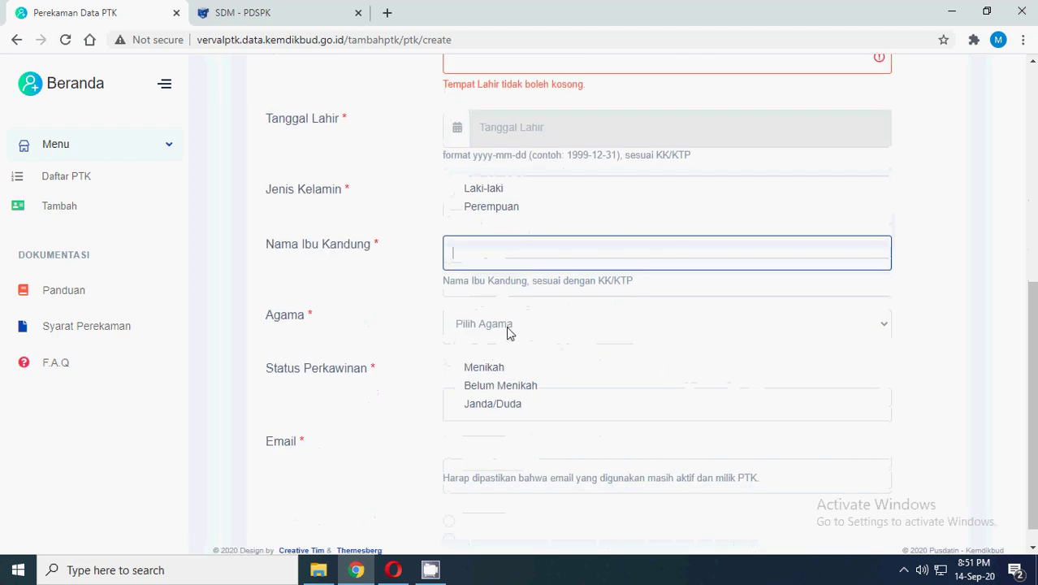
click(496, 323)
click(920, 341)
scroll(725, 365, down, 1)
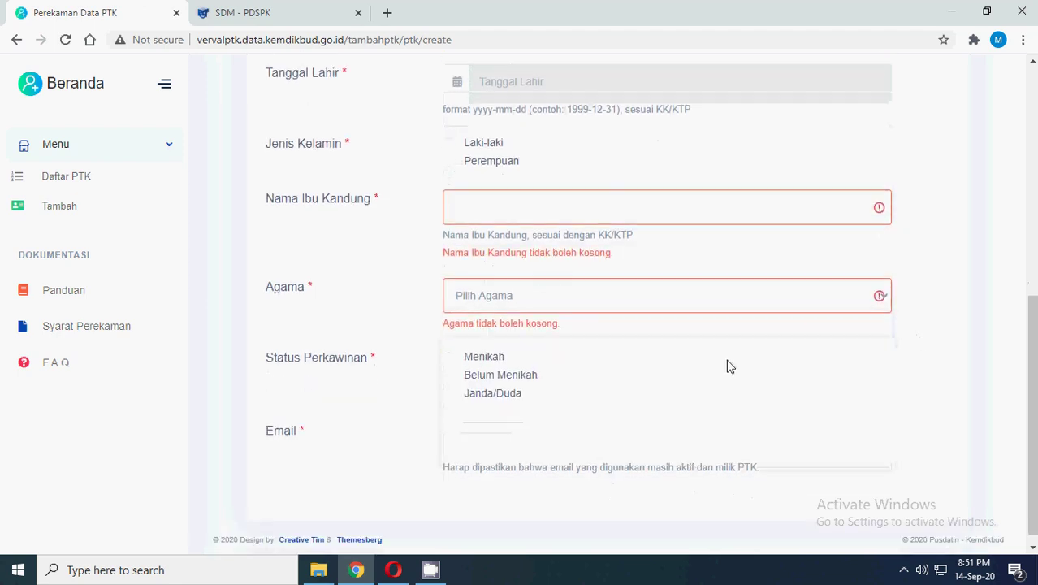
click(457, 429)
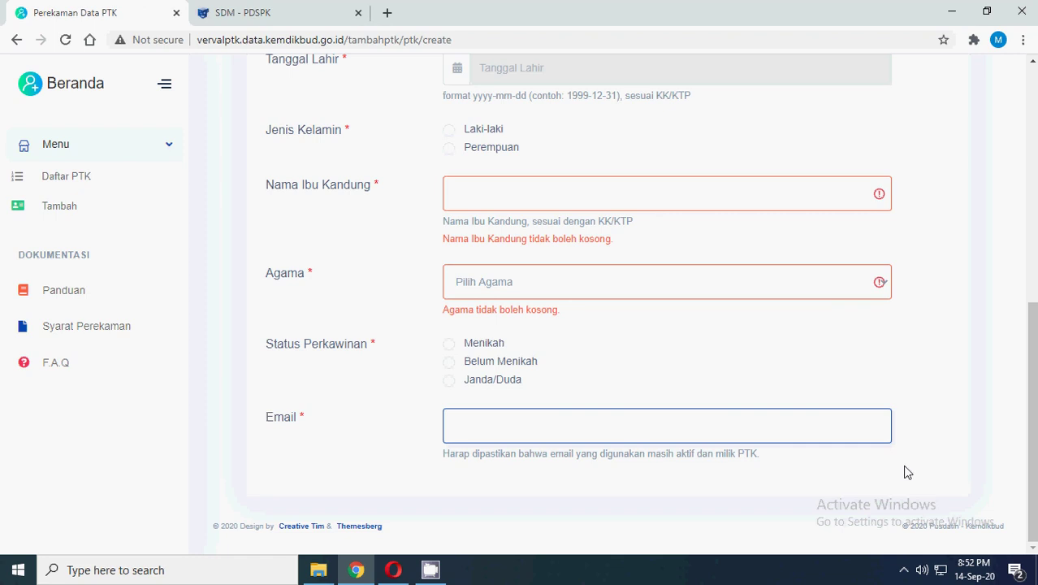
Step: In the Domisili section, set Kabupaten / Kota to Kab. Jepara and Kecamatan to Kec. Donorojo
scroll(903, 470, up, 6)
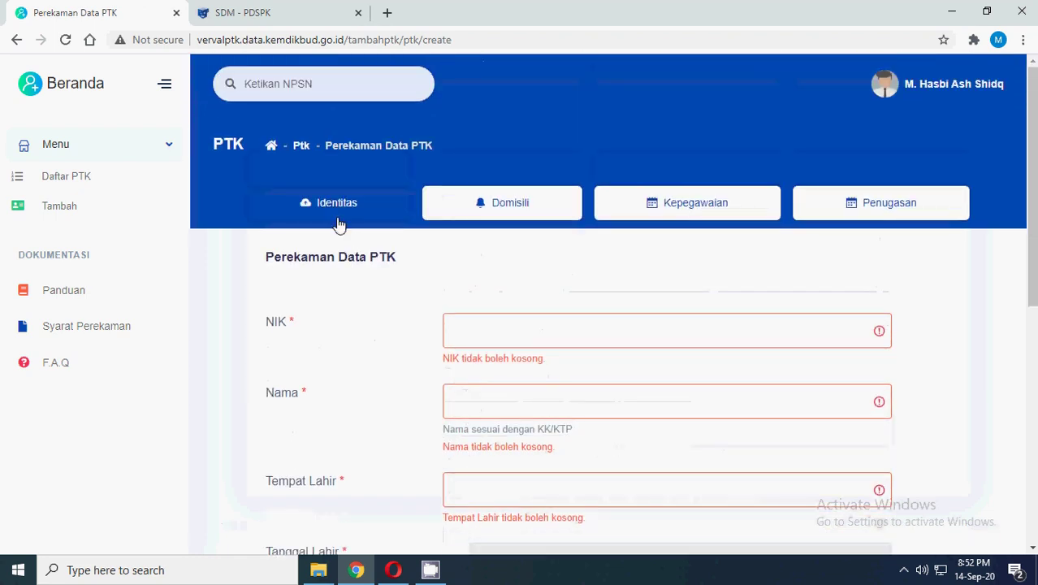
click(509, 214)
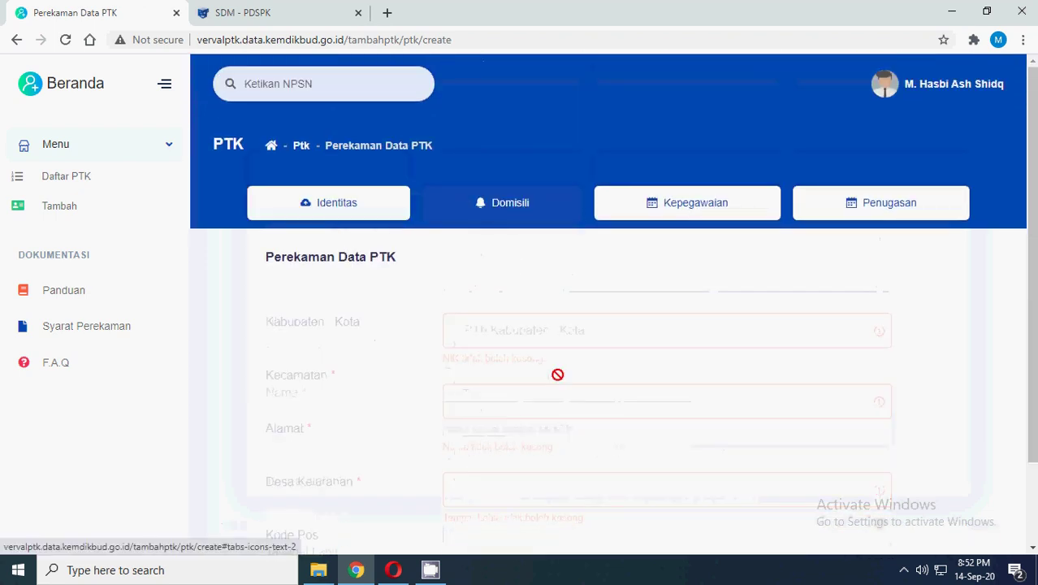
click(566, 340)
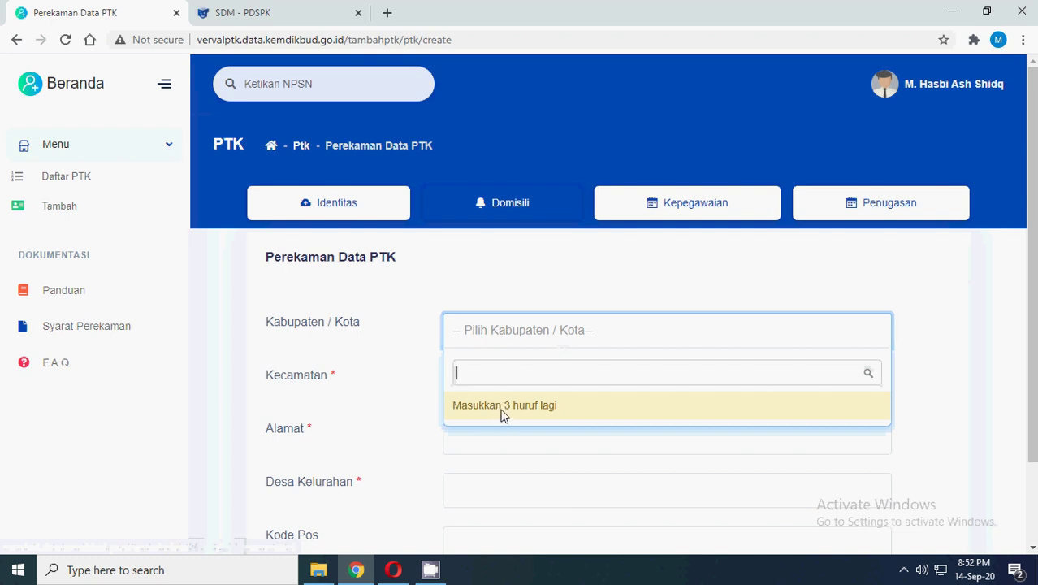
text(jepa)
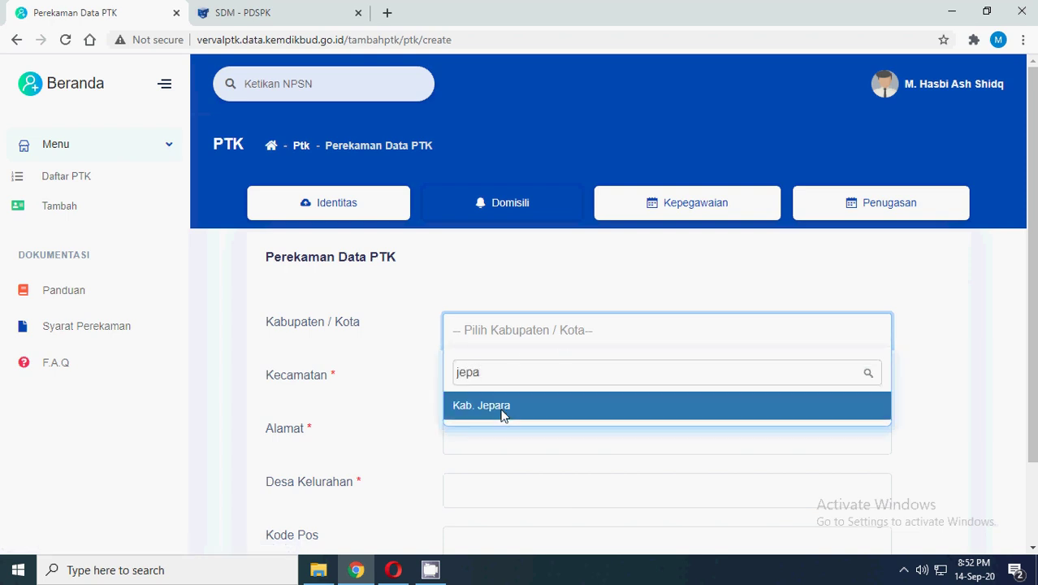
click(501, 408)
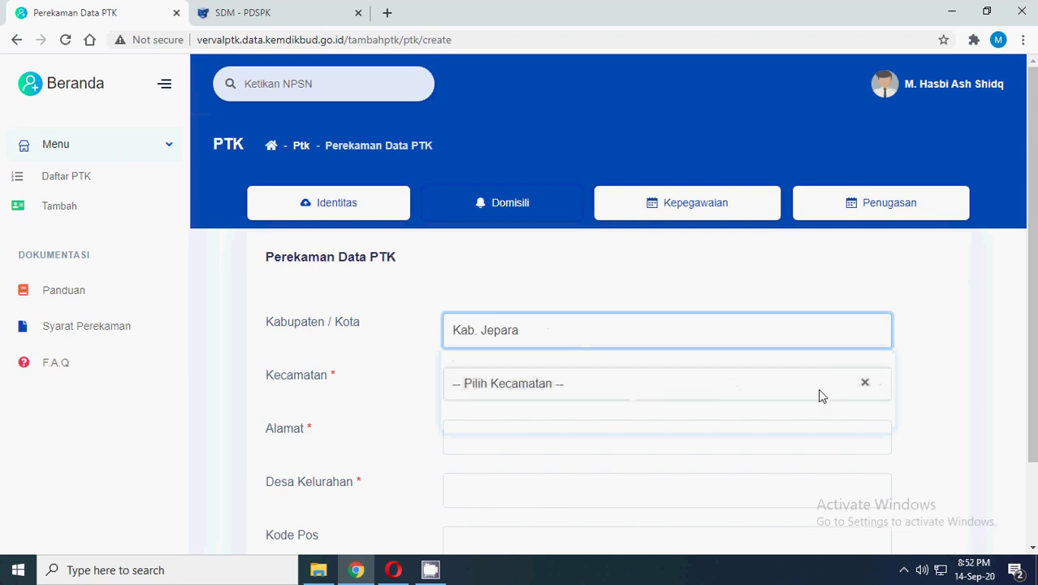
click(568, 383)
click(559, 307)
scroll(827, 377, down, 2)
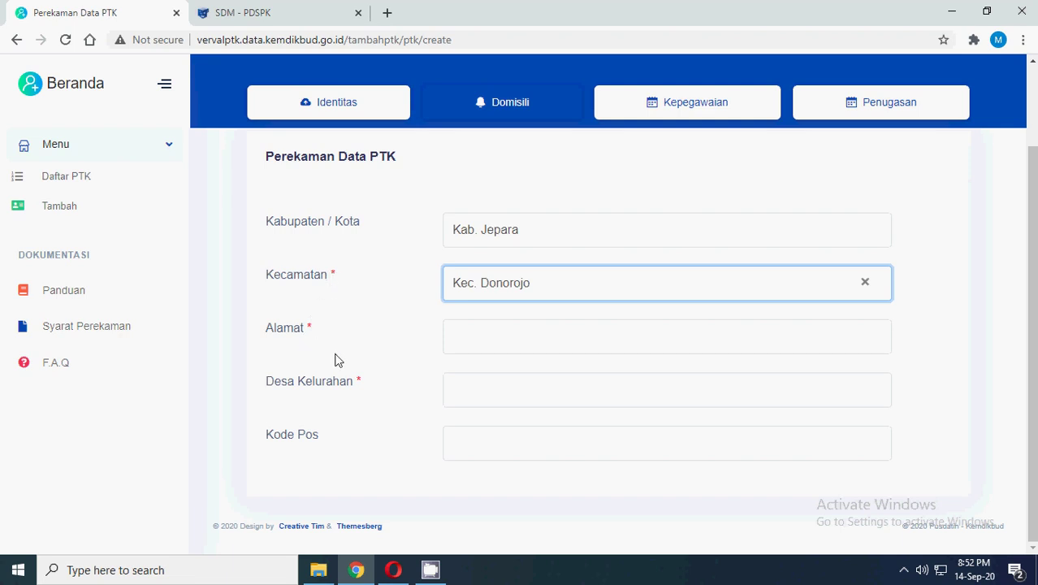
click(494, 449)
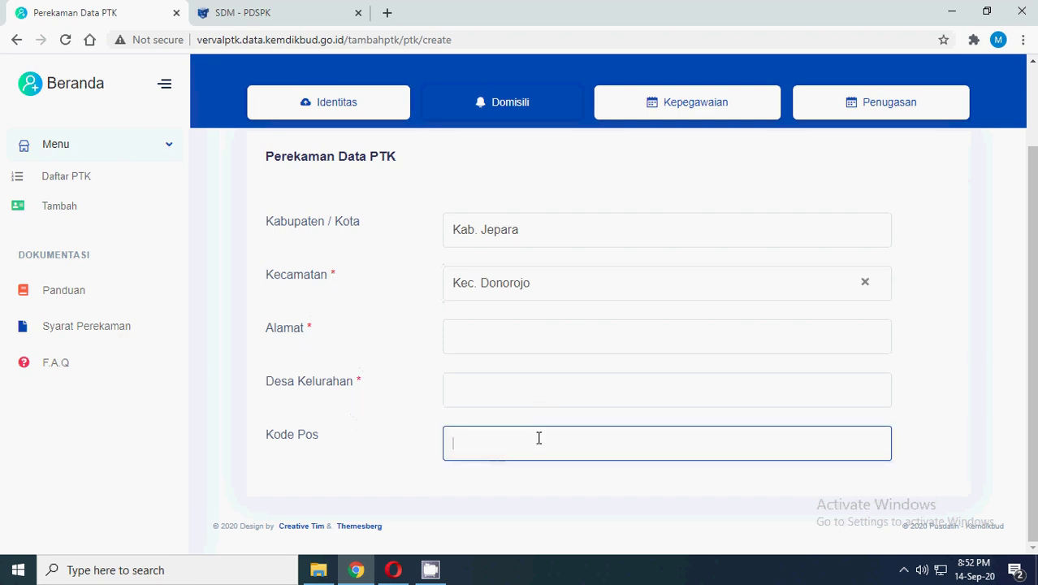
Step: Open the Kepegawaian section and set Status Kepegawaian to GTY/PTY
scroll(619, 403, up, 2)
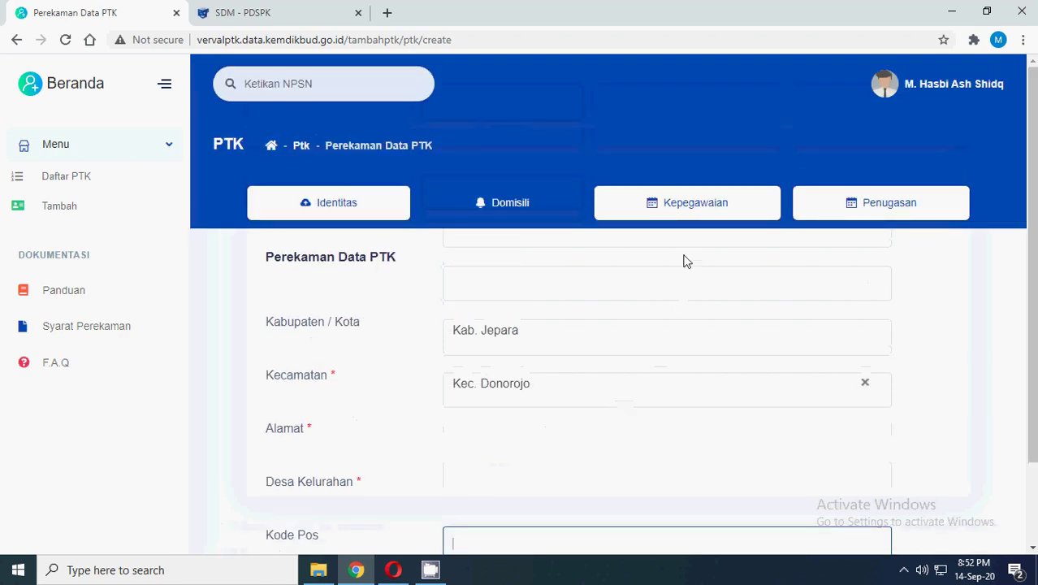
click(680, 205)
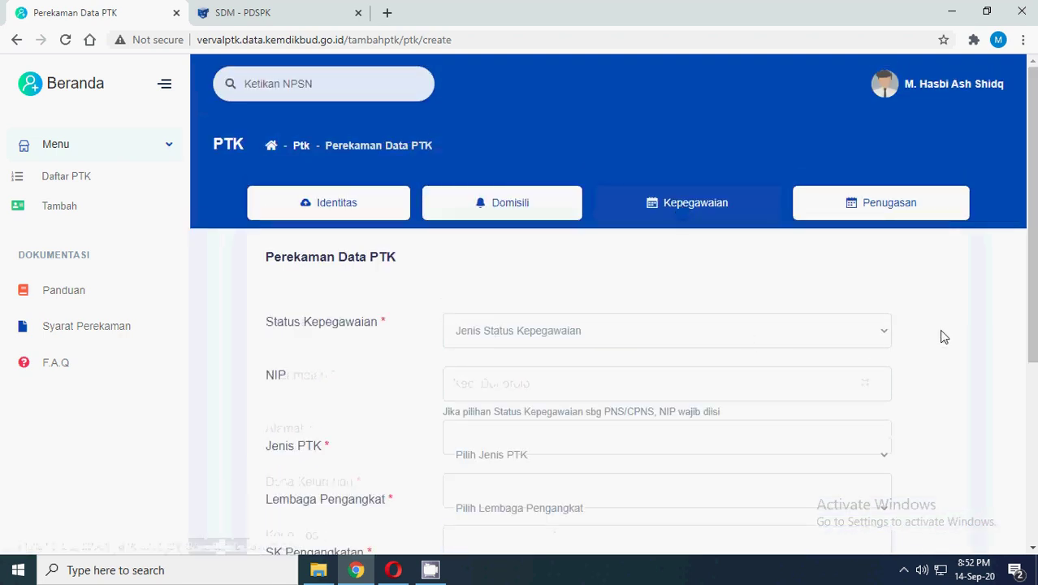
scroll(940, 337, down, 2)
click(508, 107)
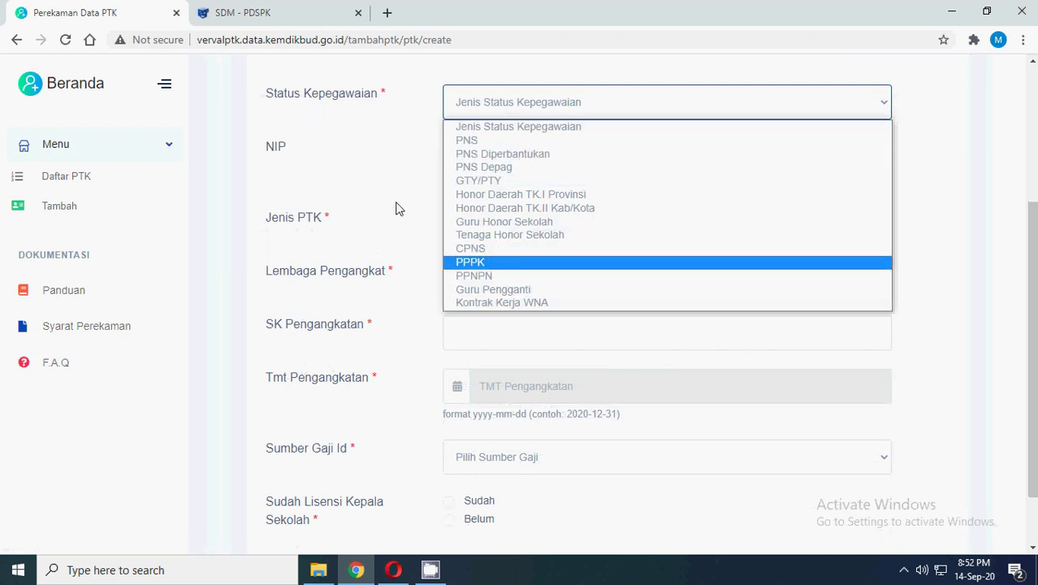
click(475, 180)
Step: Try Guru Honor Sekolah and Tenaga Honor Sekolah as the Status Kepegawaian
click(489, 99)
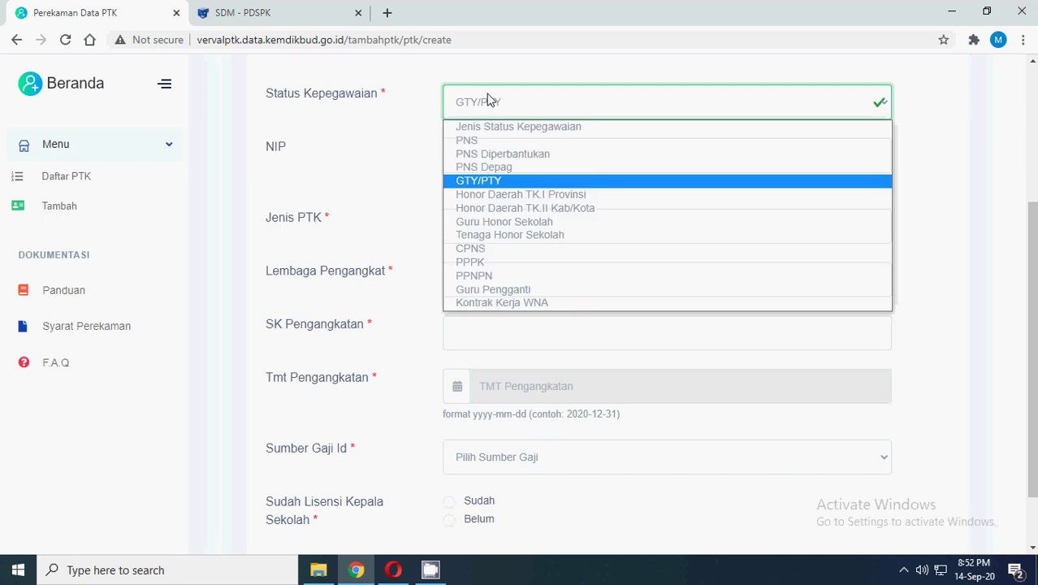
click(490, 225)
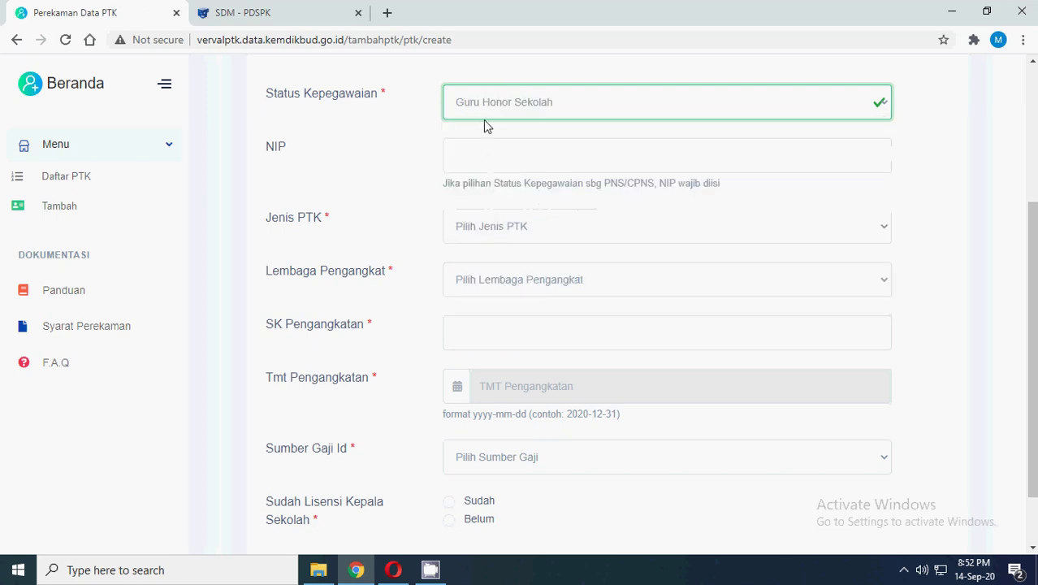
click(481, 105)
click(481, 235)
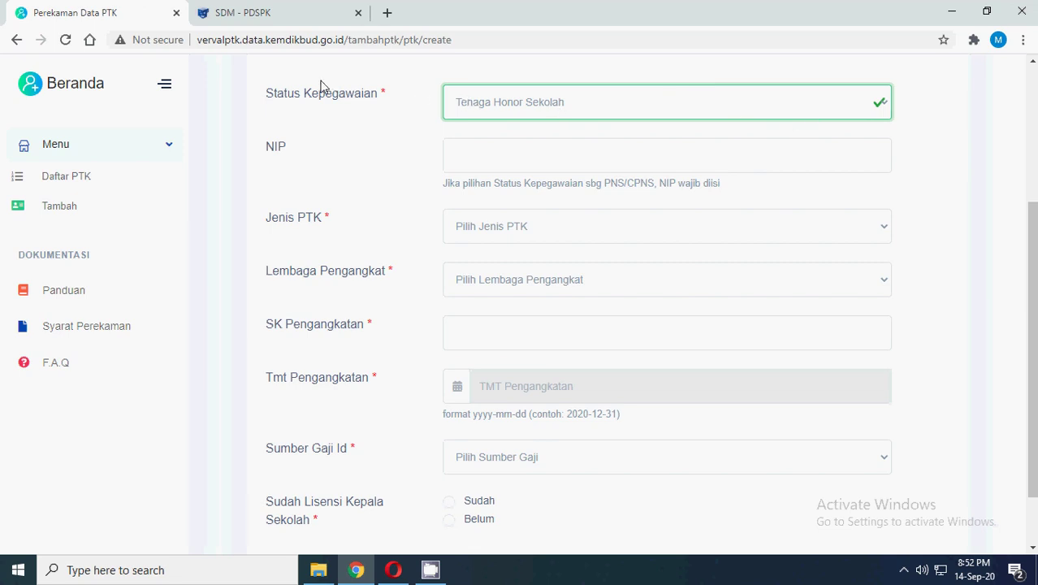
Step: Look at the NIP field and the available Jenis PTK options
click(503, 159)
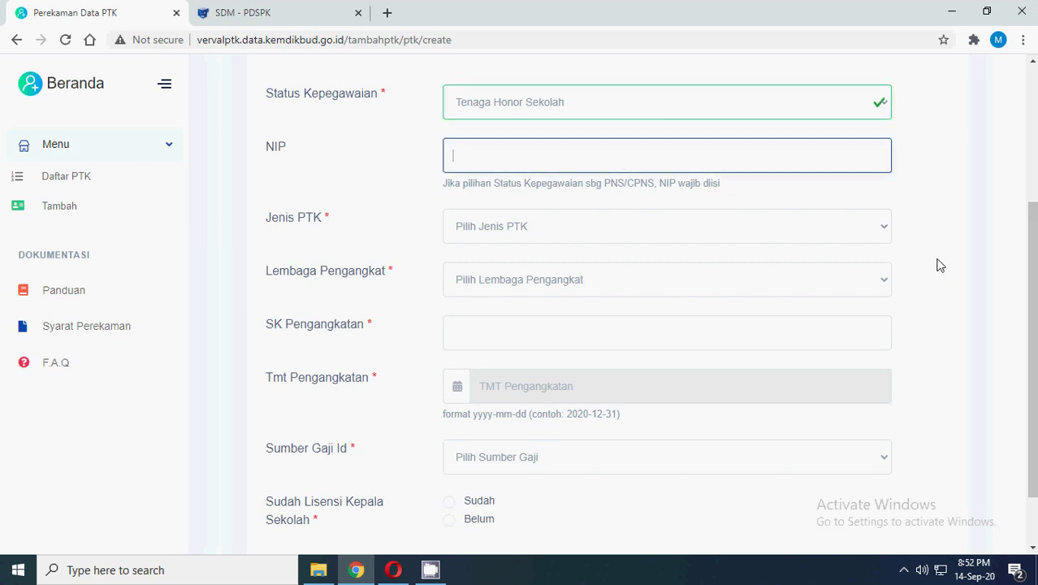
scroll(934, 260, down, 1)
click(490, 155)
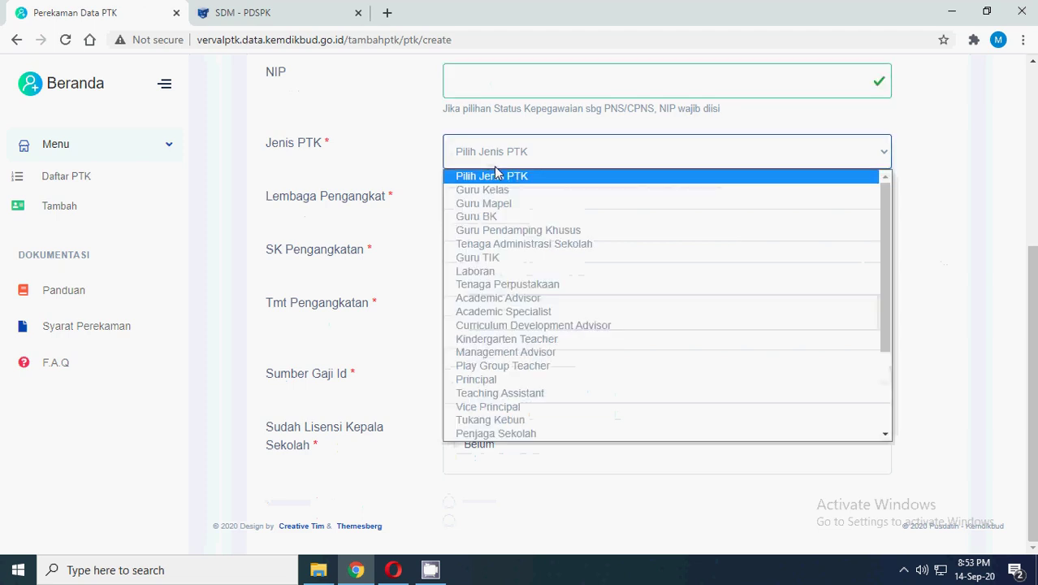
scroll(980, 227, up, 1)
scroll(975, 225, up, 2)
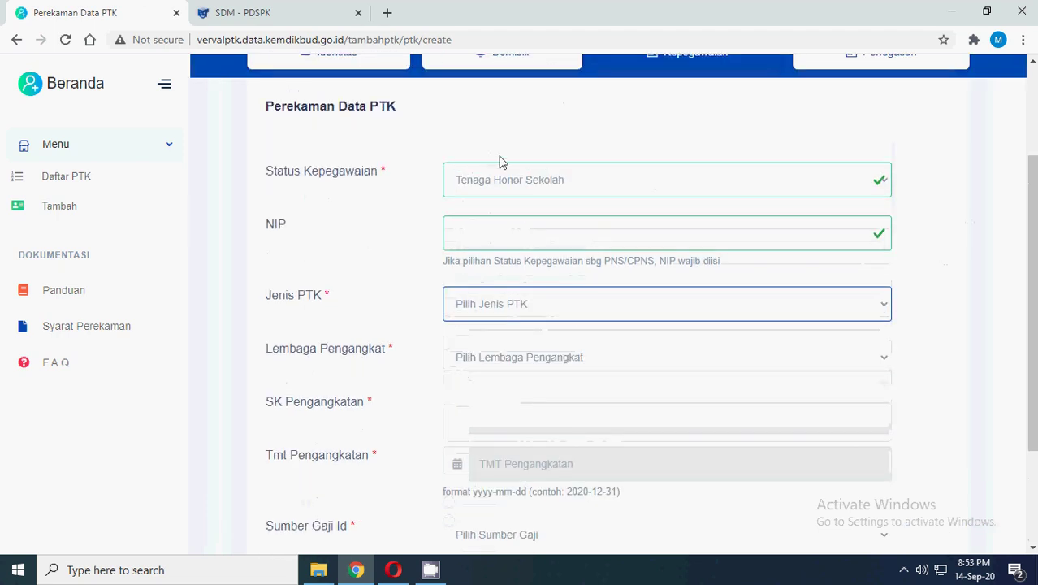
Step: Set Status Kepegawaian to Guru Honor Sekolah and Jenis PTK to Tenaga Perpustakaan
click(479, 181)
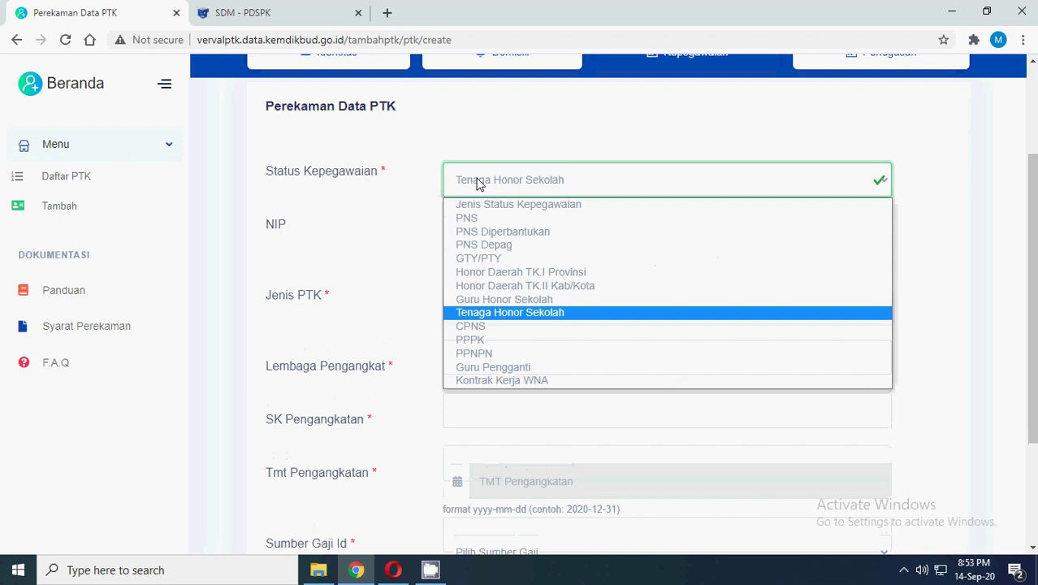
click(490, 299)
scroll(568, 292, down, 1)
click(531, 232)
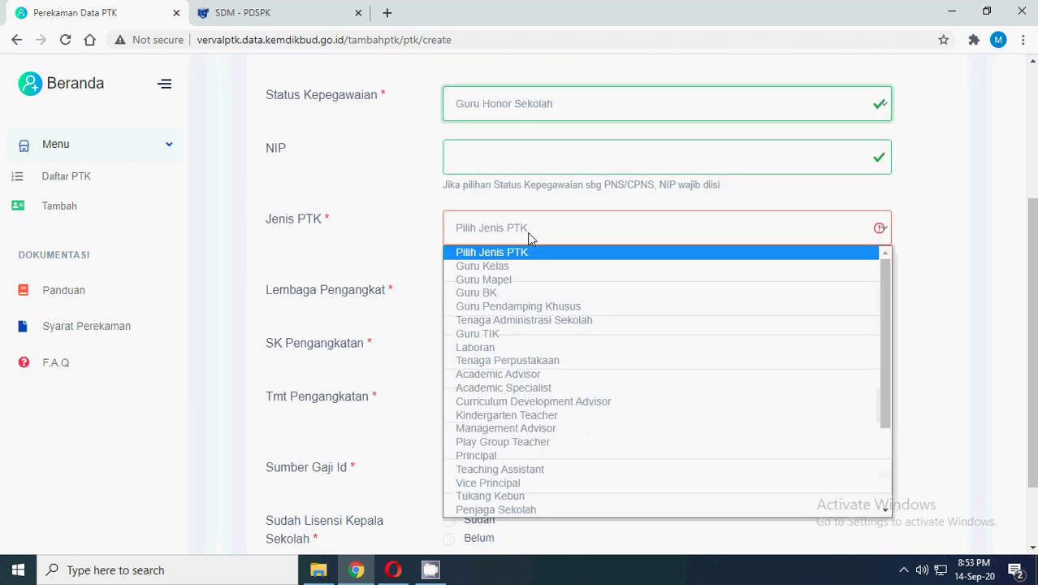
click(509, 363)
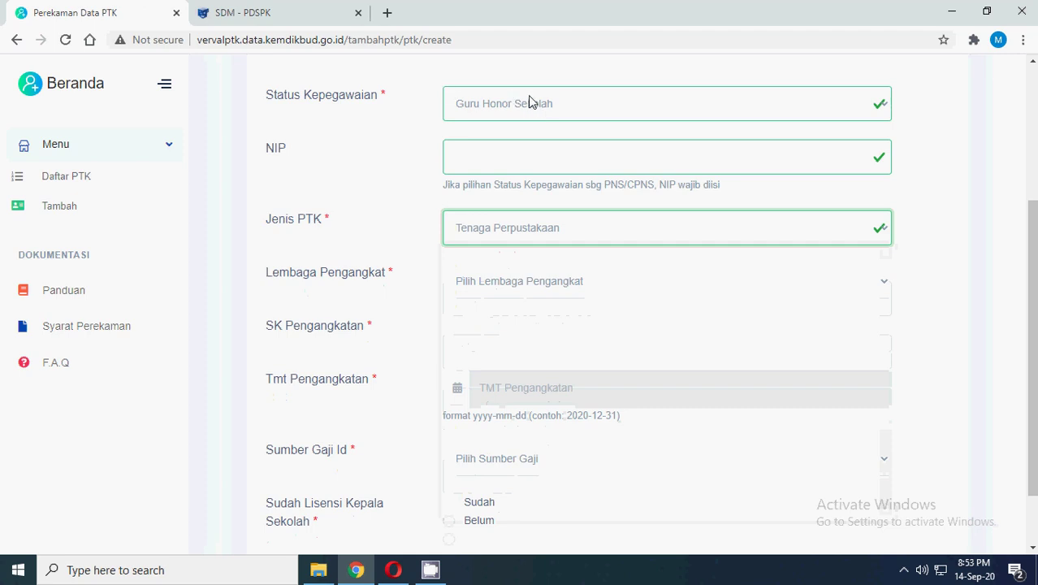
Step: Look through the Jenis PTK options and reselect Guru Honor Sekolah as the Status Kepegawaian
click(505, 234)
scroll(551, 398, down, 3)
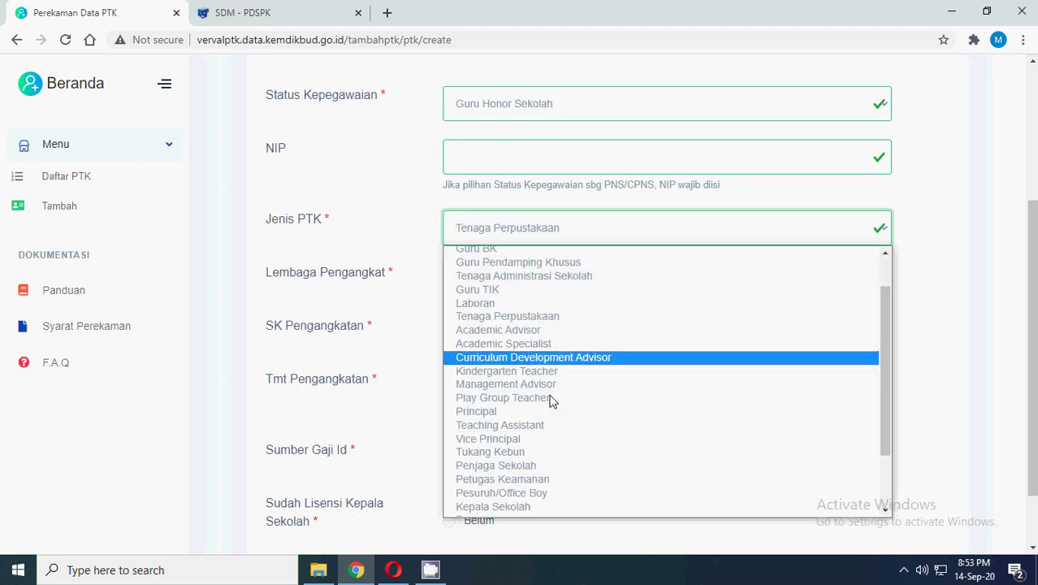
scroll(552, 398, up, 5)
click(513, 106)
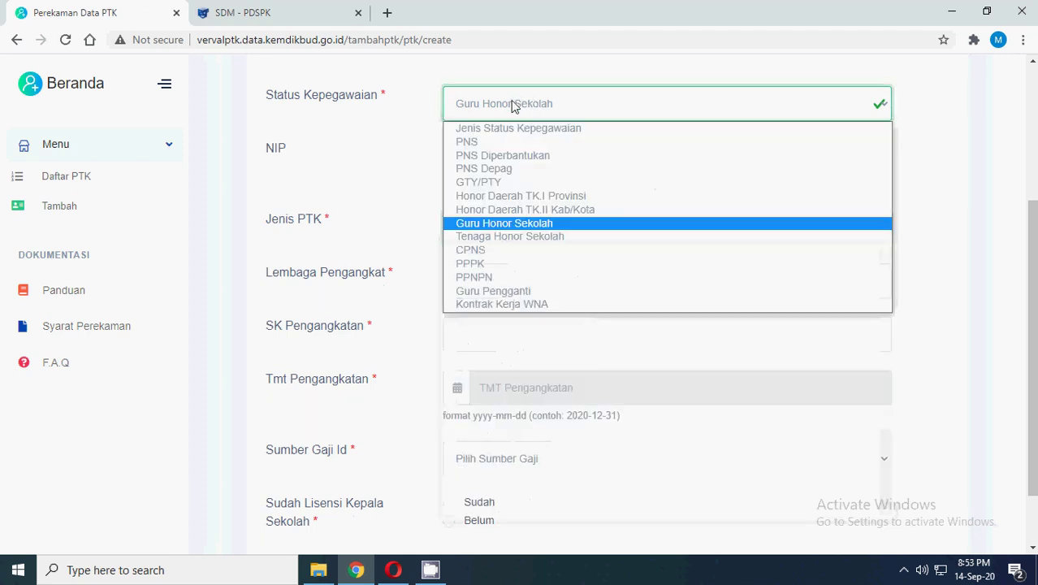
click(499, 226)
Step: Try Guru Kelas and Guru Mapel as the Jenis PTK
click(478, 236)
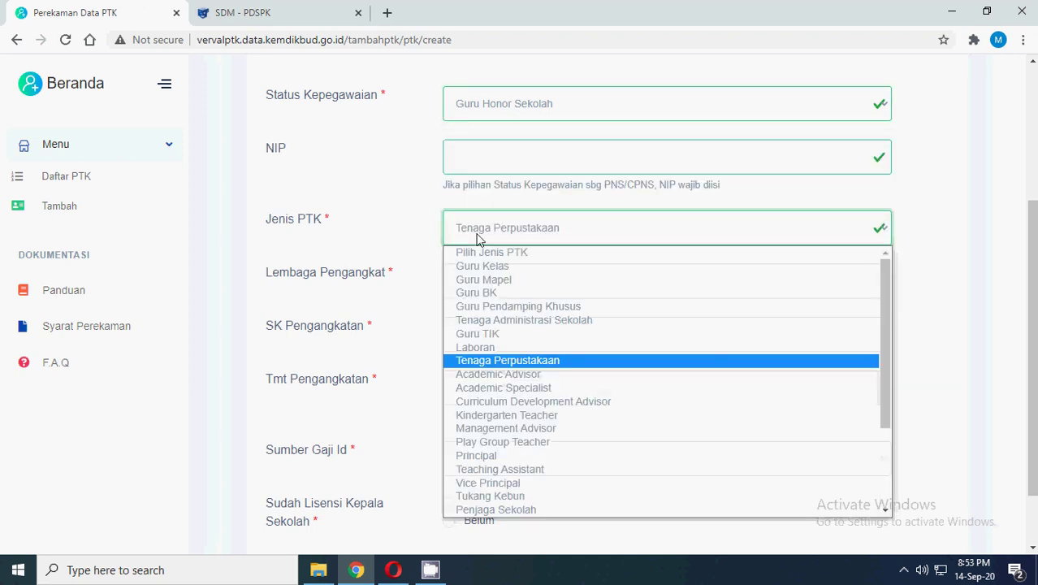
click(481, 267)
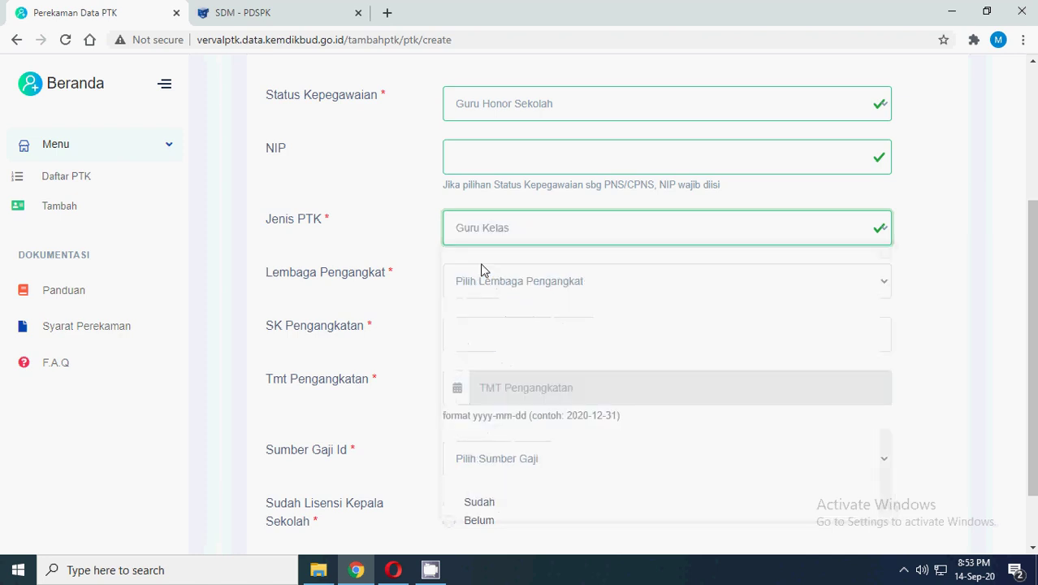
click(475, 233)
click(482, 279)
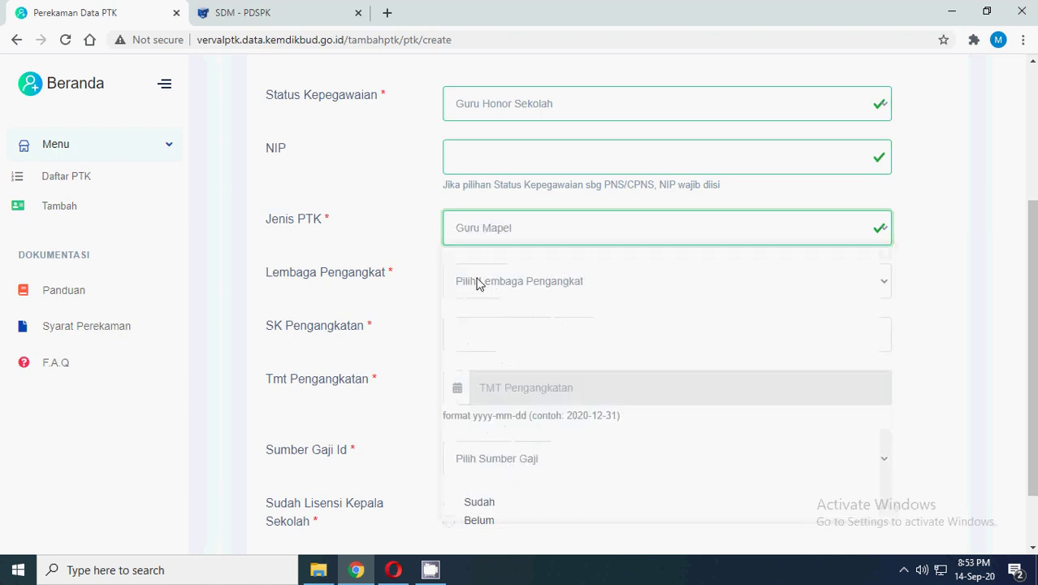
Step: Set Jenis PTK to Guru BK and Status Kepegawaian to GTY/PTY
click(475, 228)
click(477, 291)
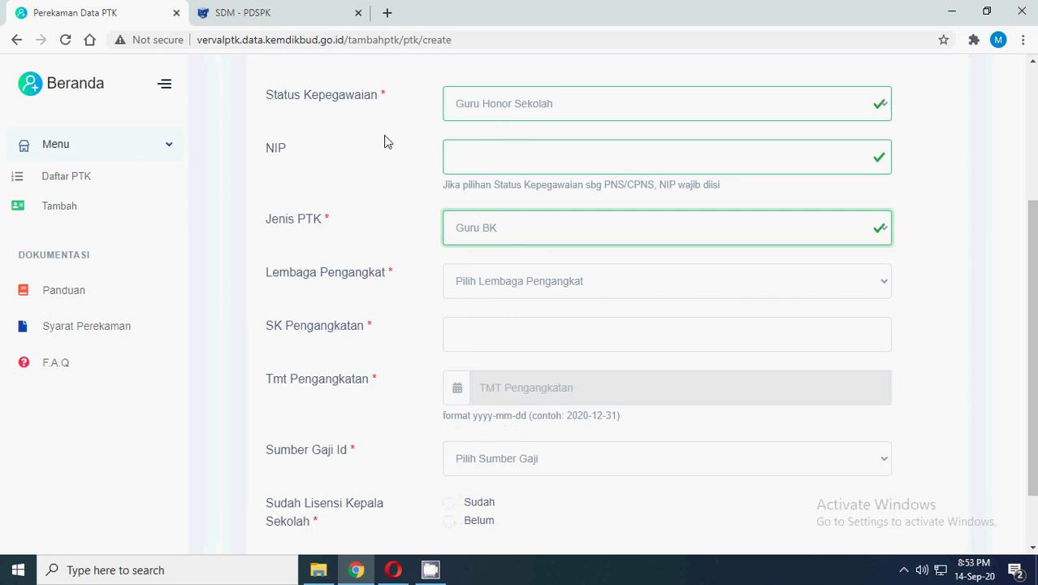
click(498, 112)
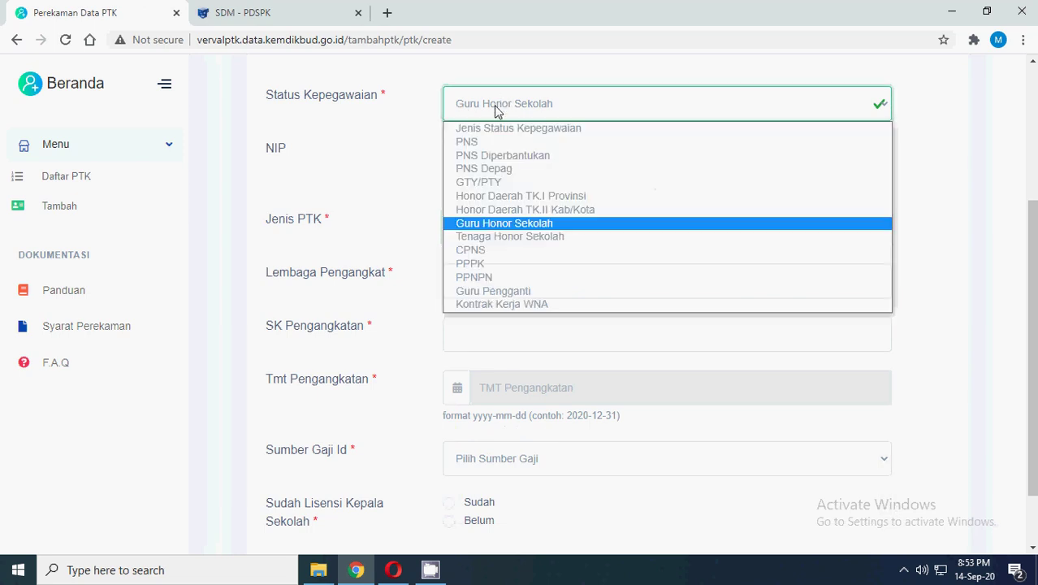
click(480, 186)
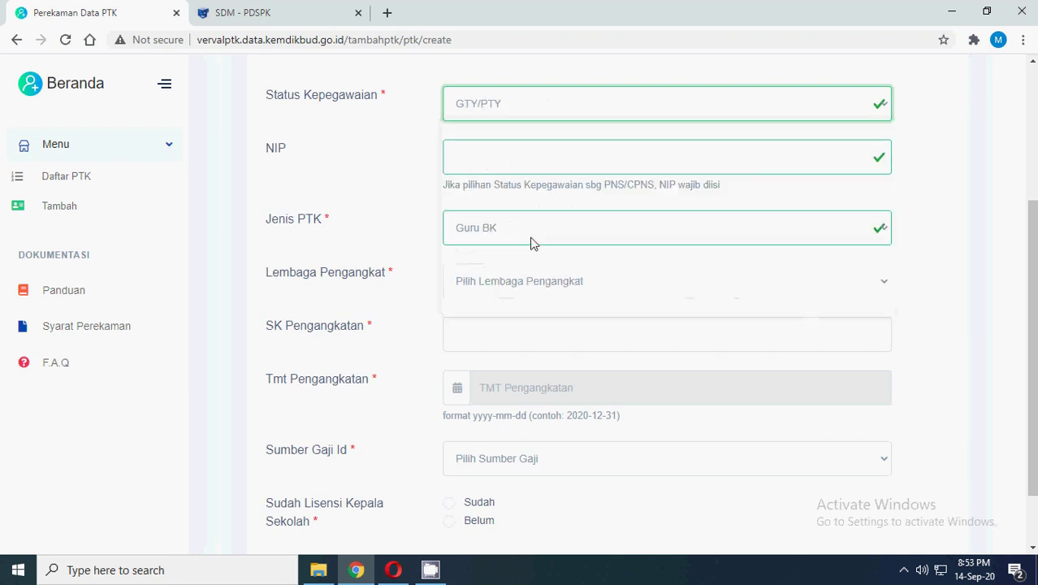
Step: Examine the Lembaga Pengangkat options and the remaining fields of the Kepegawaian section
click(654, 290)
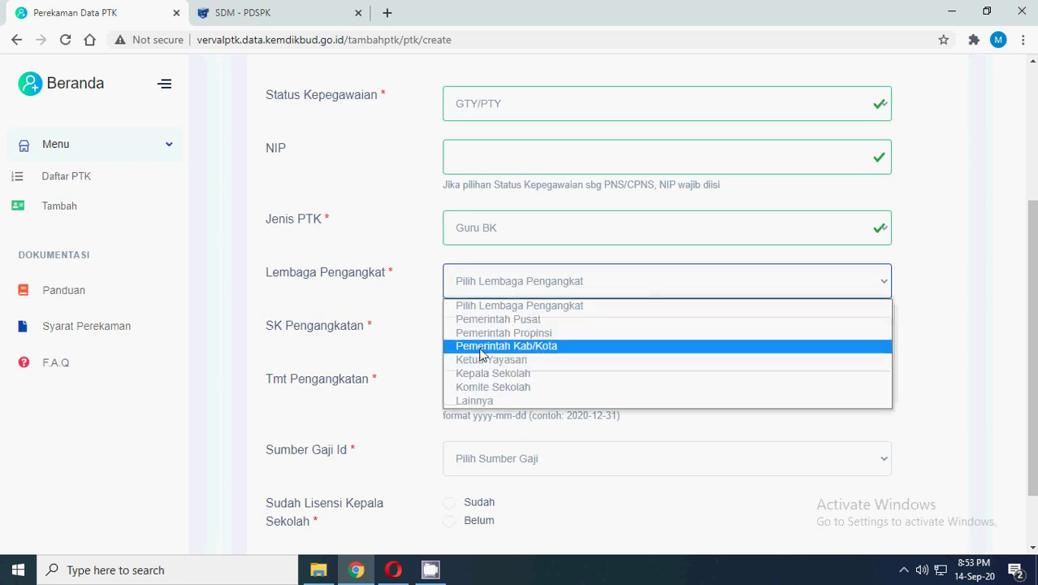
click(926, 352)
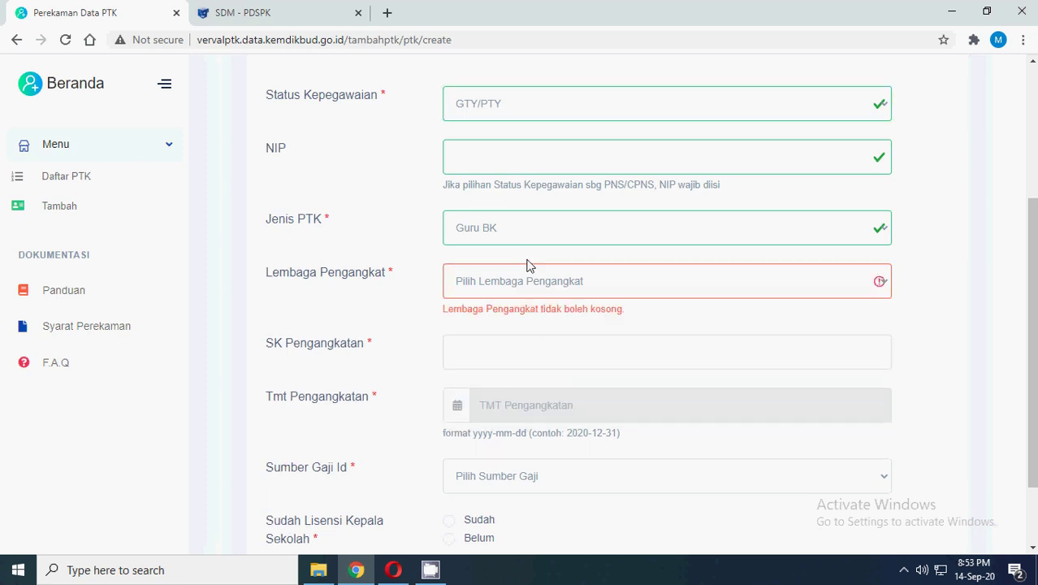
scroll(909, 299, down, 1)
scroll(913, 299, down, 1)
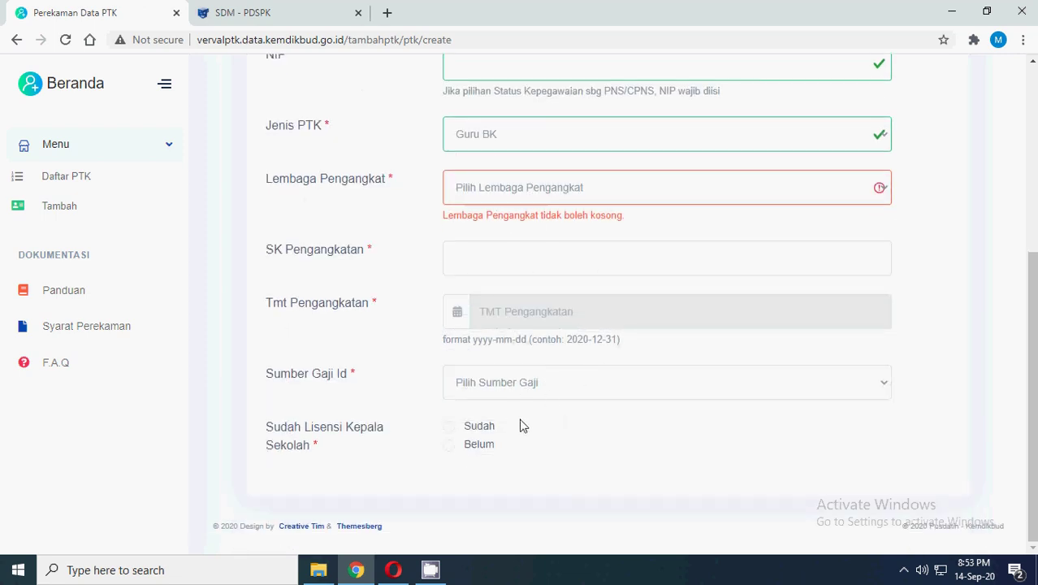
scroll(797, 396, up, 4)
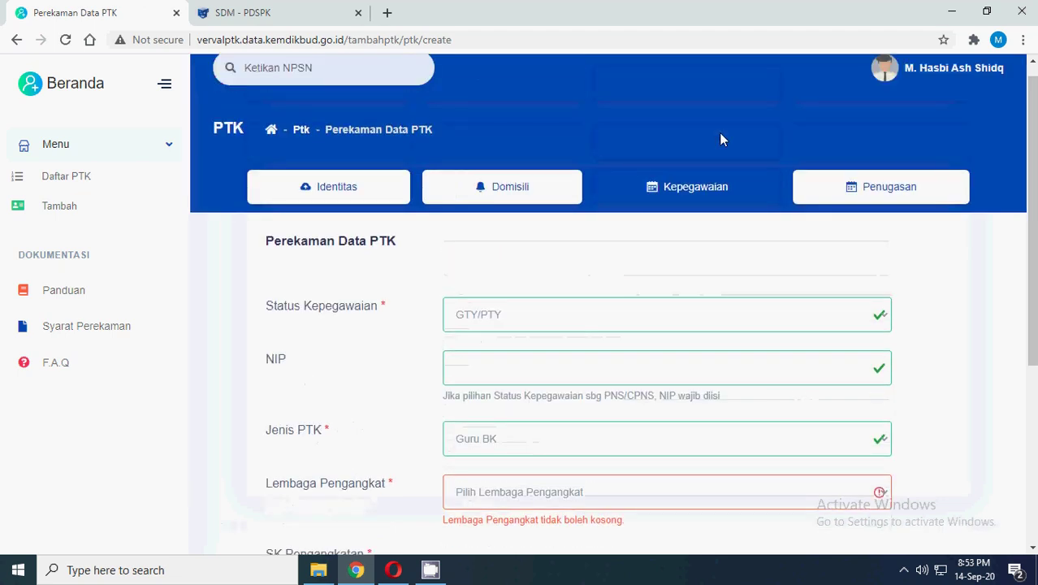
Step: Open the Penugasan section and select Kota Jakarta Utara as the Wilayah
click(869, 198)
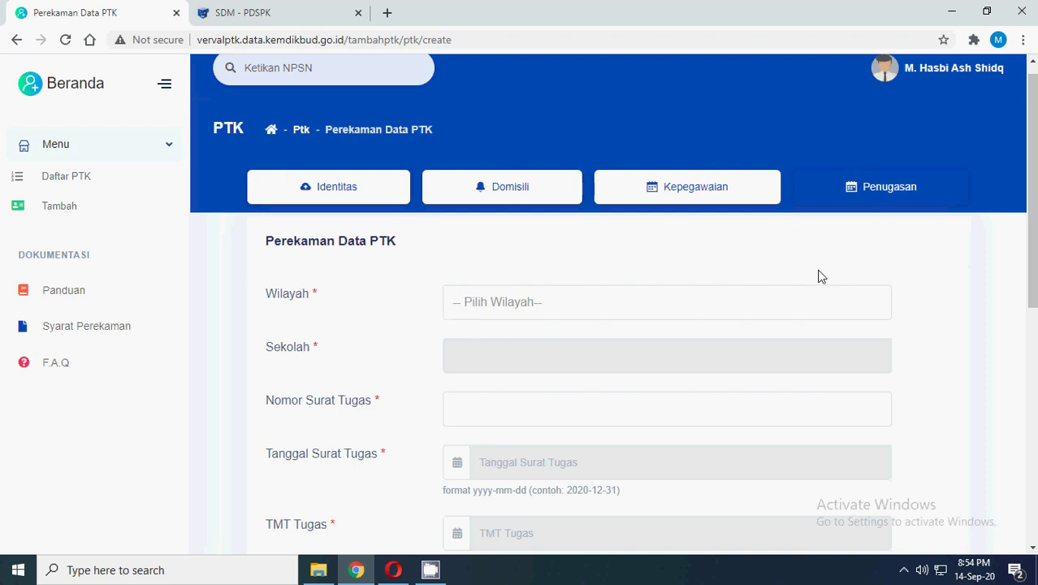
click(498, 305)
scroll(526, 416, down, 3)
scroll(714, 412, down, 4)
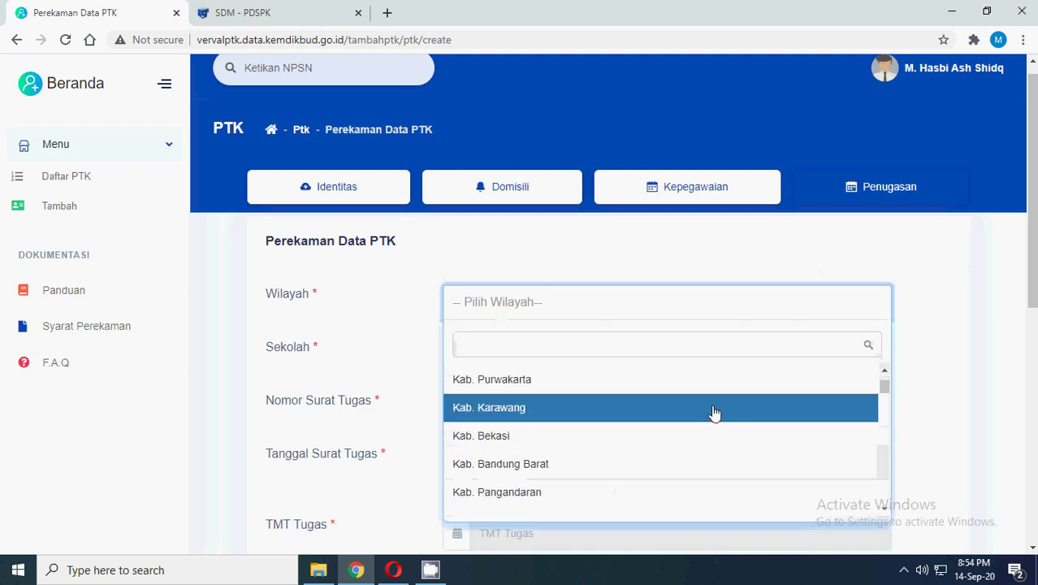
mouse_move(885, 397)
mouse_down()
mouse_move(899, 514)
mouse_move(885, 379)
mouse_up()
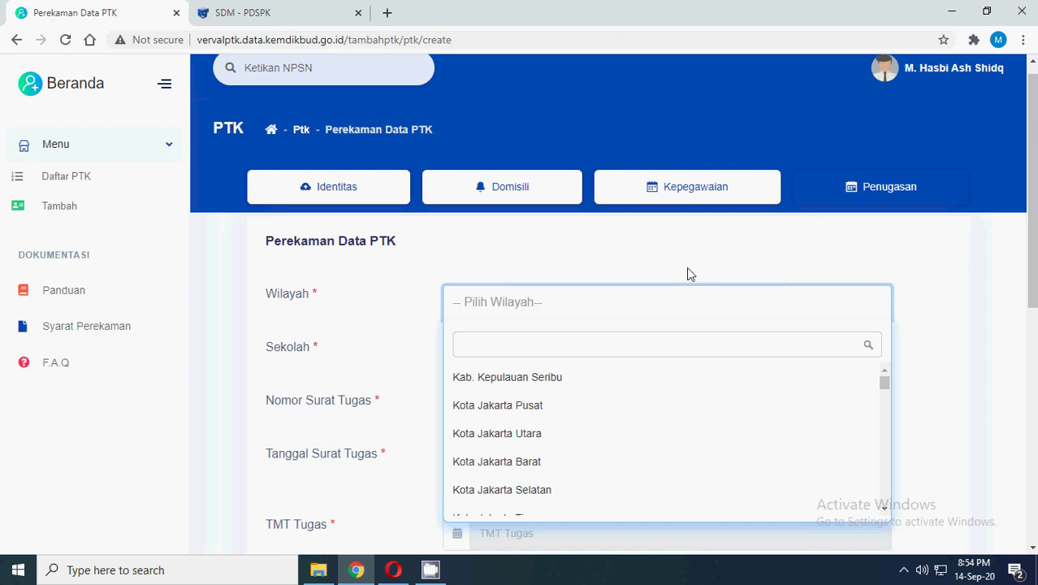
click(514, 433)
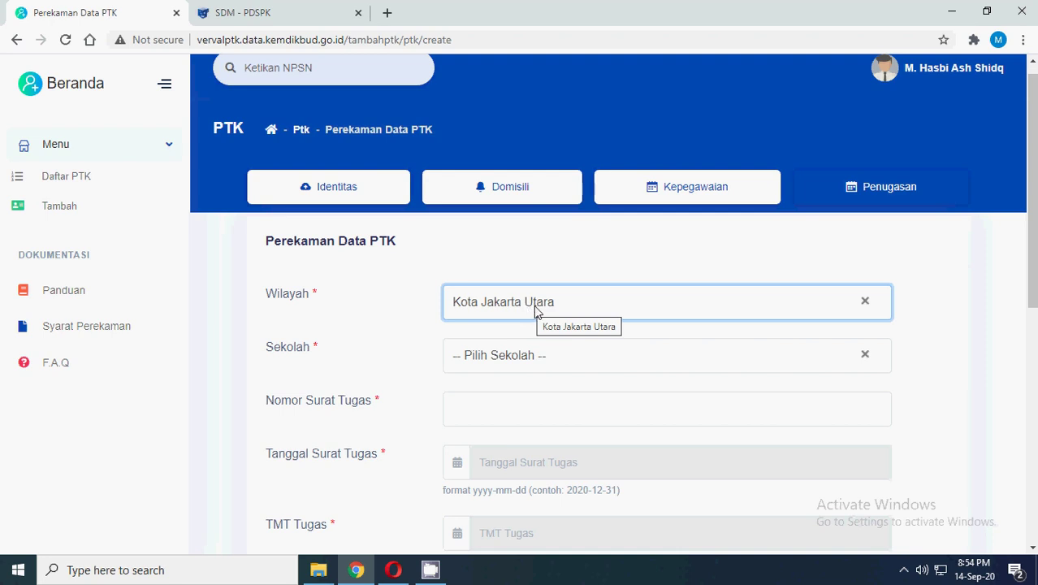
Step: Search the regions for "jepar" and set the Wilayah to Kab. Jepara
click(590, 305)
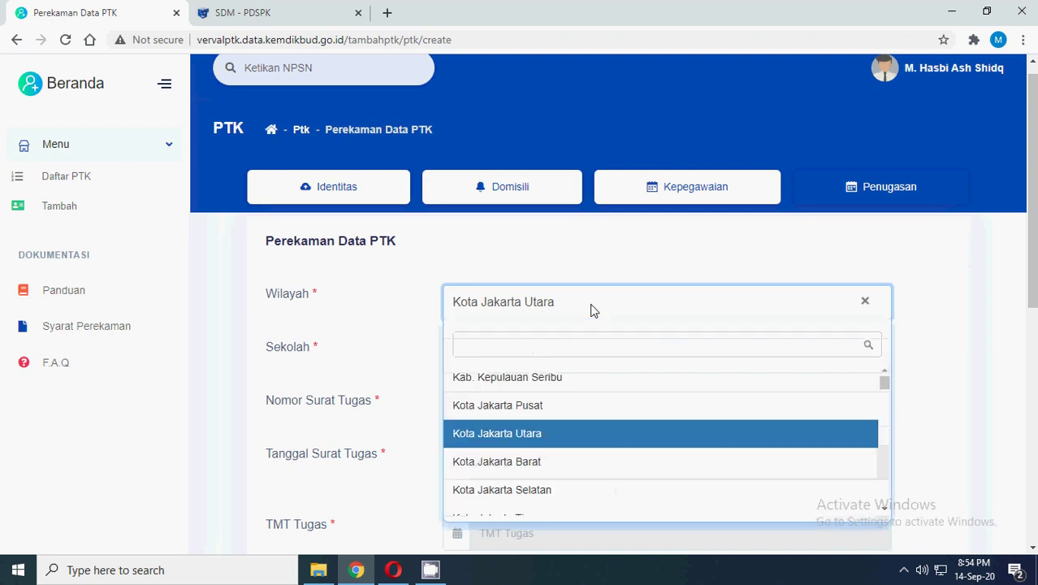
text(jepar)
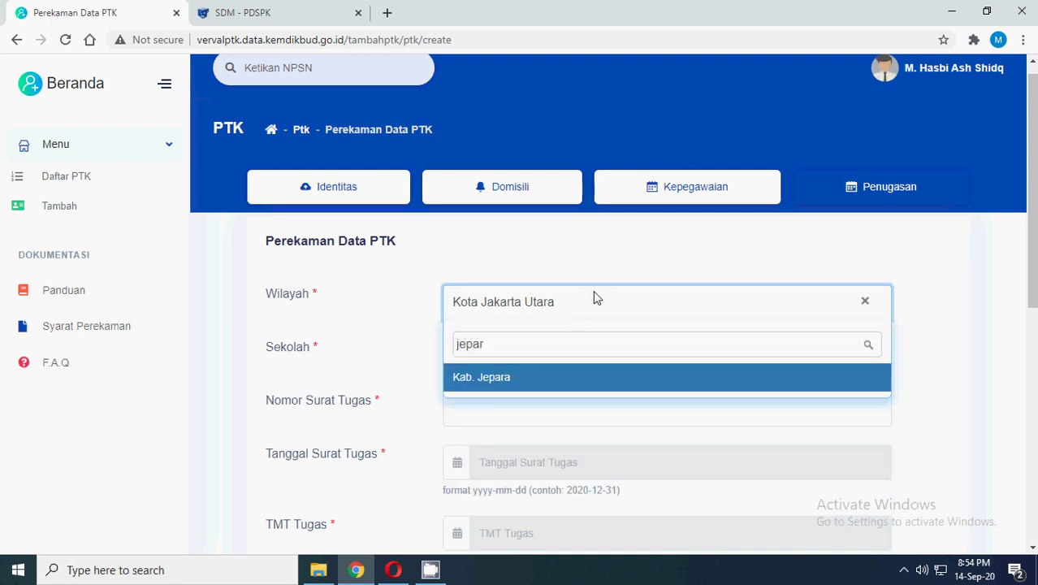
click(516, 376)
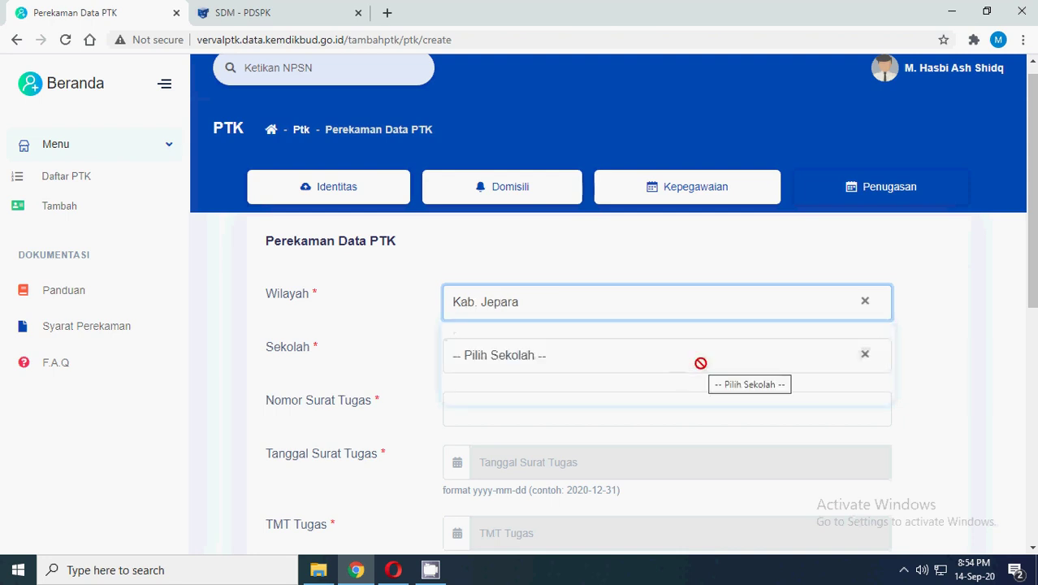
click(495, 313)
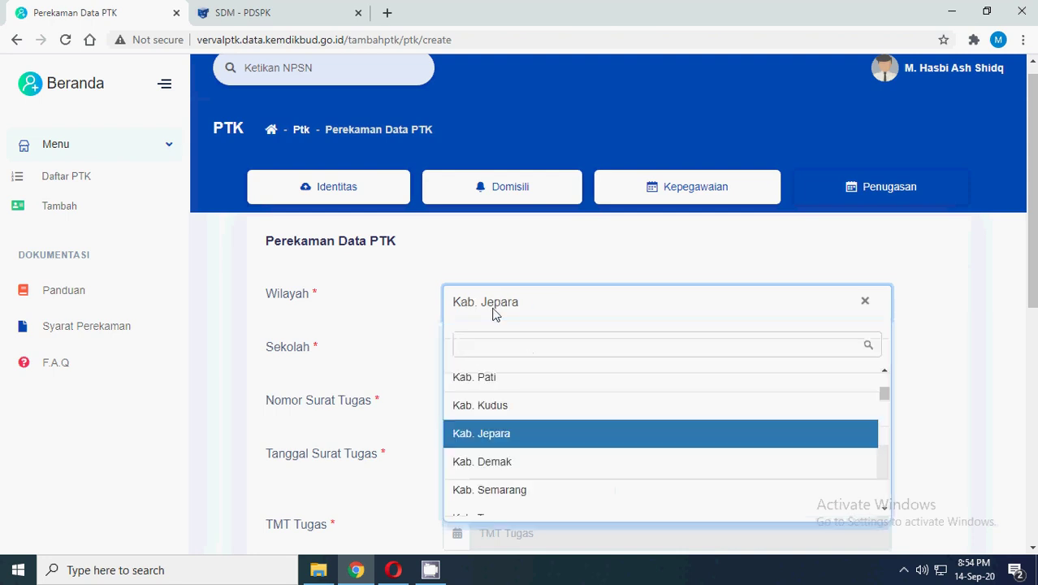
click(924, 311)
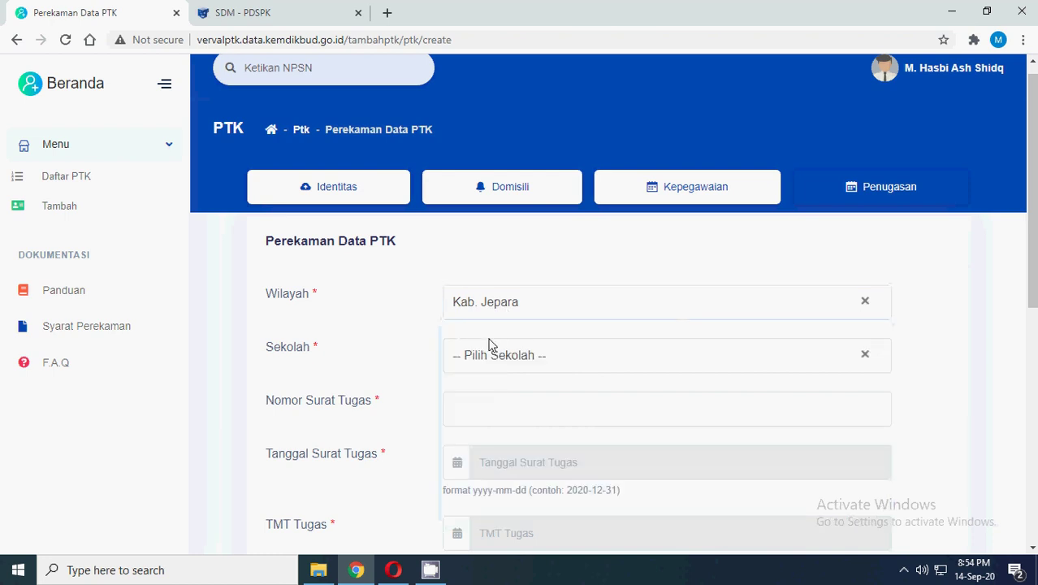
Step: Check the Sekolah choices against the schools managed by the foundation on the Verval Yayasan page in Opera, and return to the PTK form in Chrome
click(517, 359)
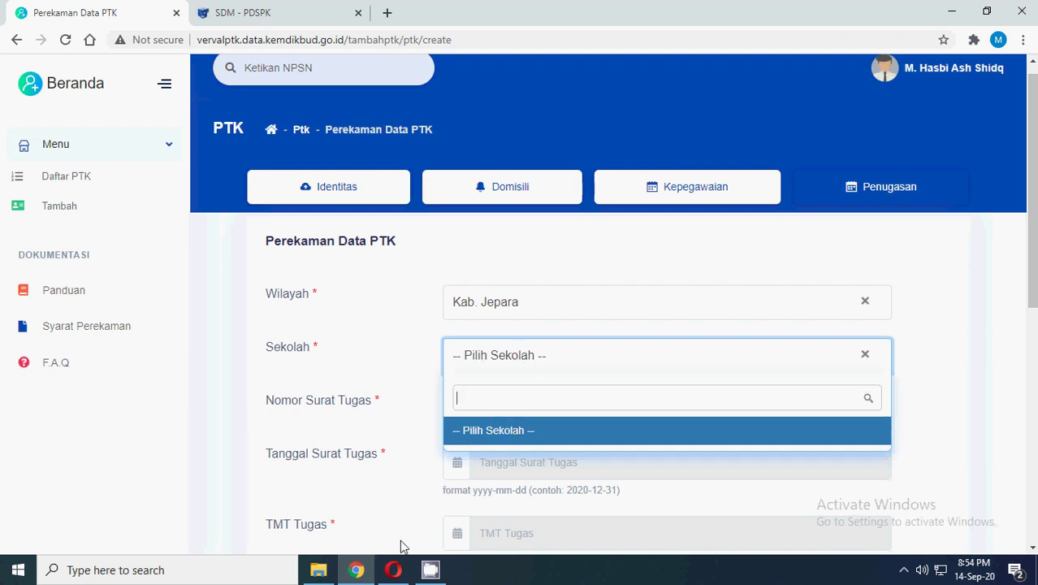
click(393, 570)
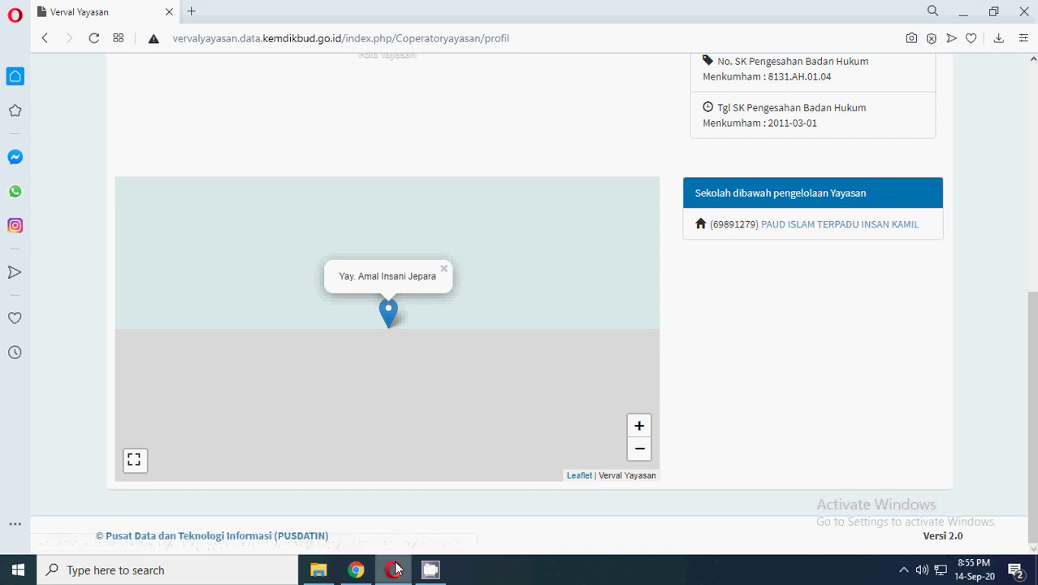
click(356, 569)
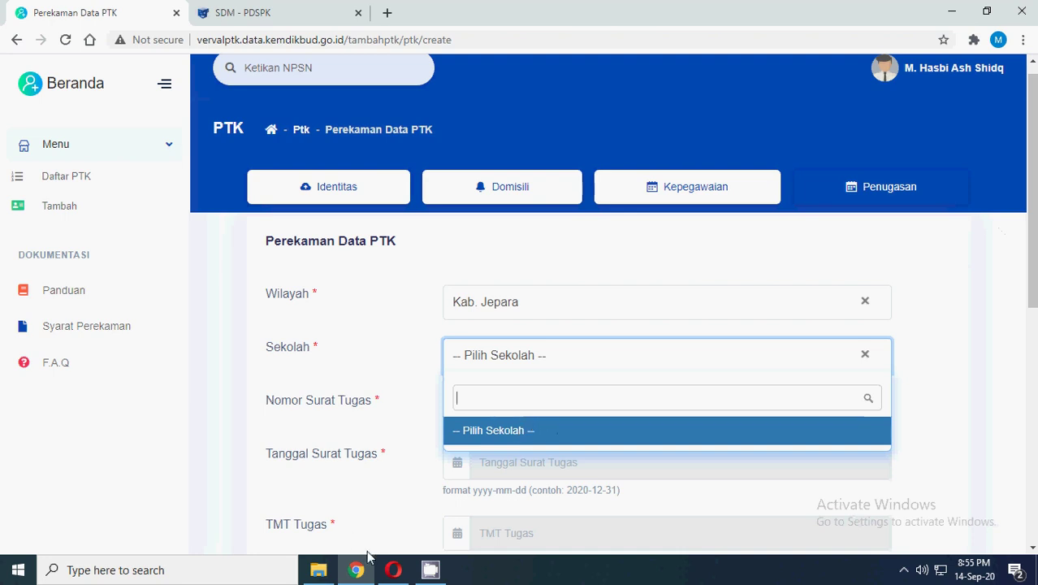
click(388, 571)
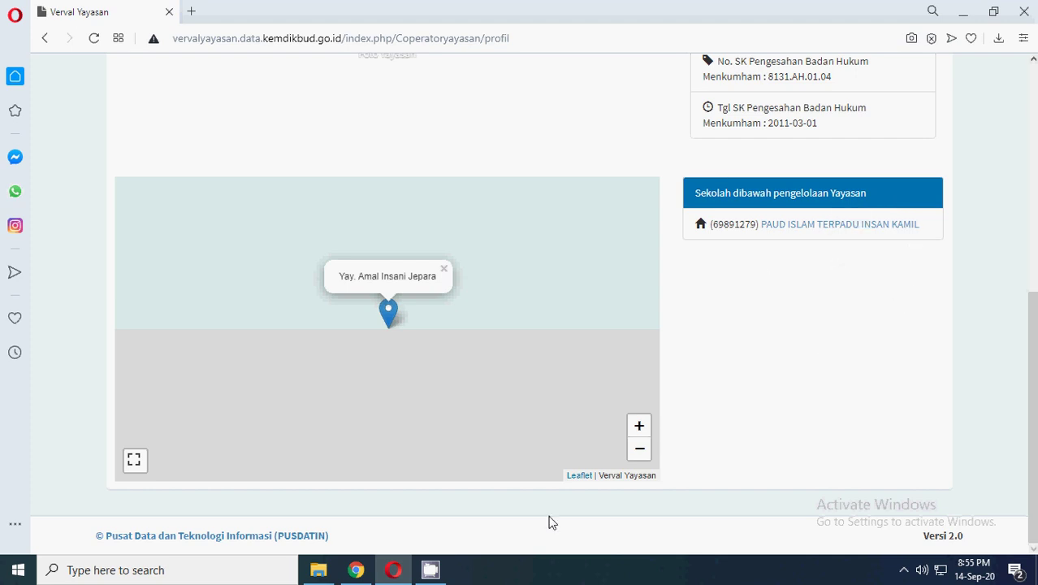
click(355, 571)
Step: Examine the Sekolah choices, the Nomor Surat Tugas field and the TMT Tugas calendar in the Penugasan section
scroll(809, 411, down, 2)
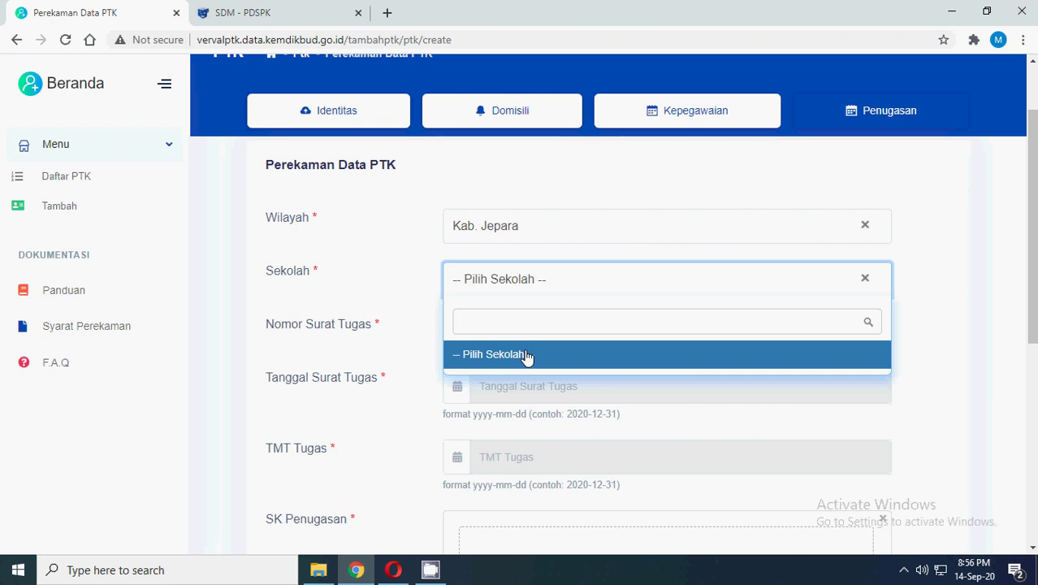
click(926, 241)
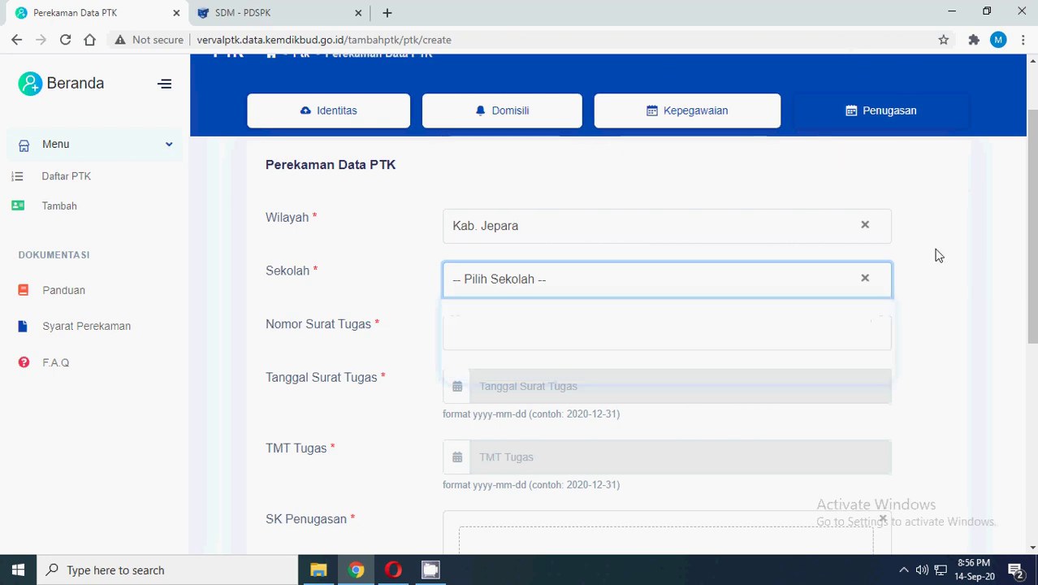
click(520, 288)
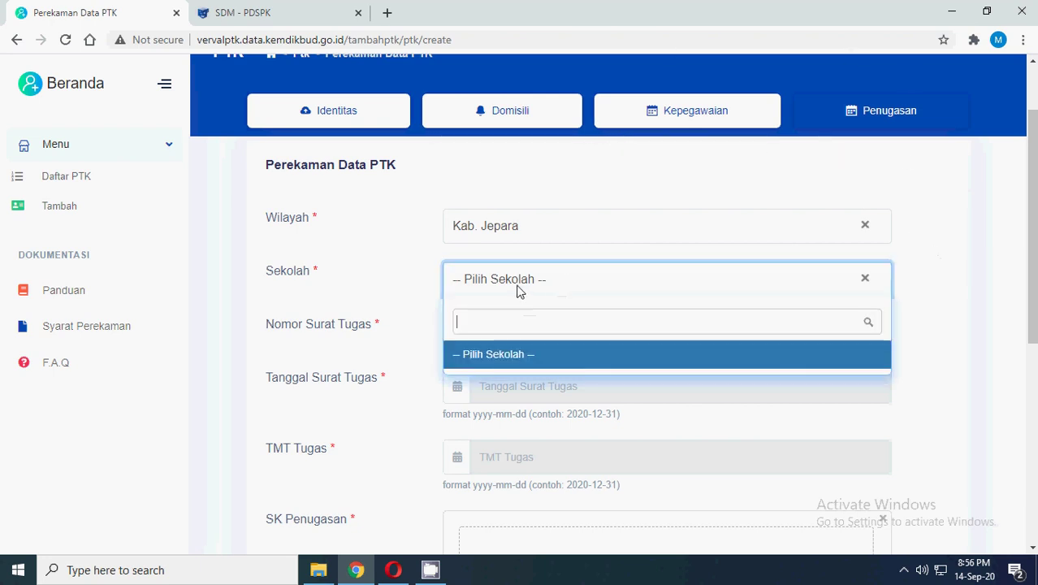
click(484, 357)
click(496, 333)
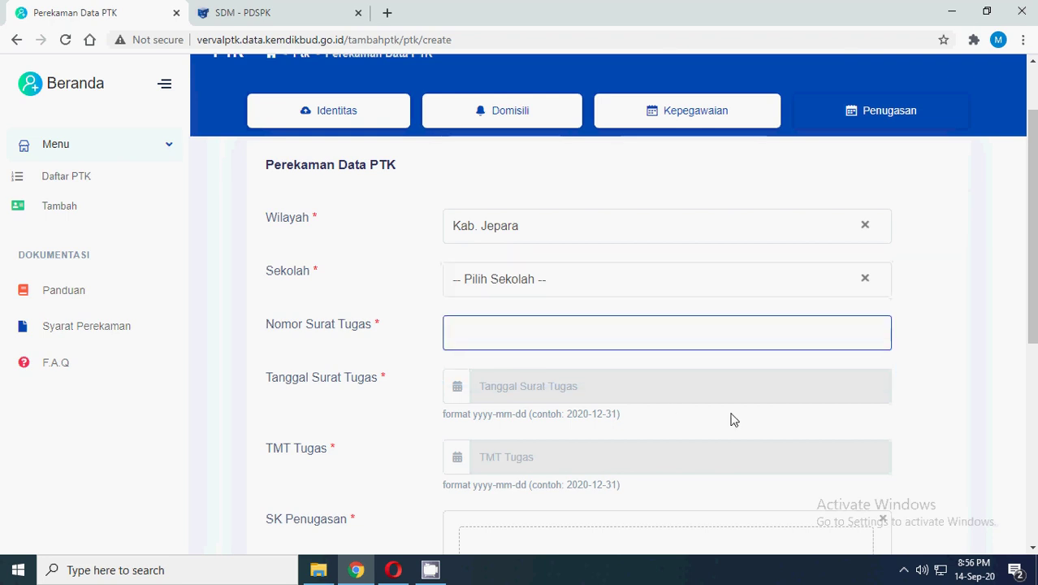
scroll(772, 413, down, 1)
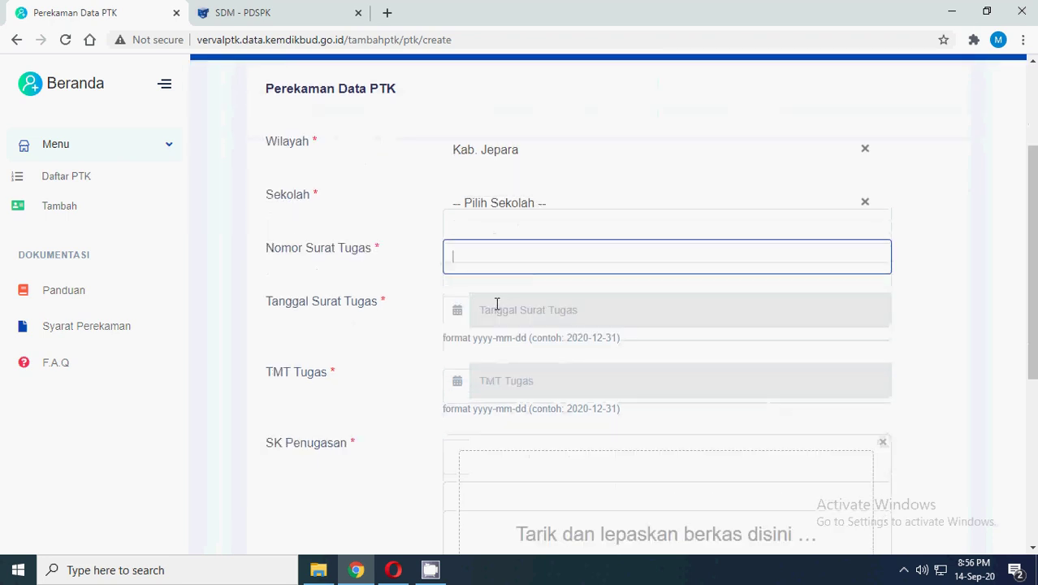
click(526, 376)
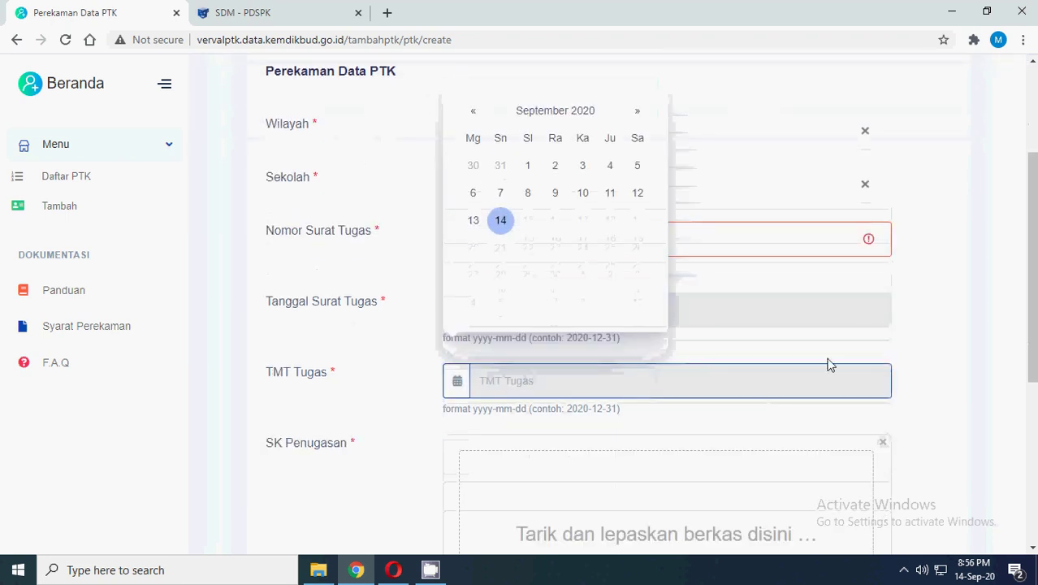
click(876, 350)
Step: Examine the SK Penugasan upload area, opening its file picker and closing it without choosing a file
scroll(948, 337, down, 2)
scroll(950, 335, down, 2)
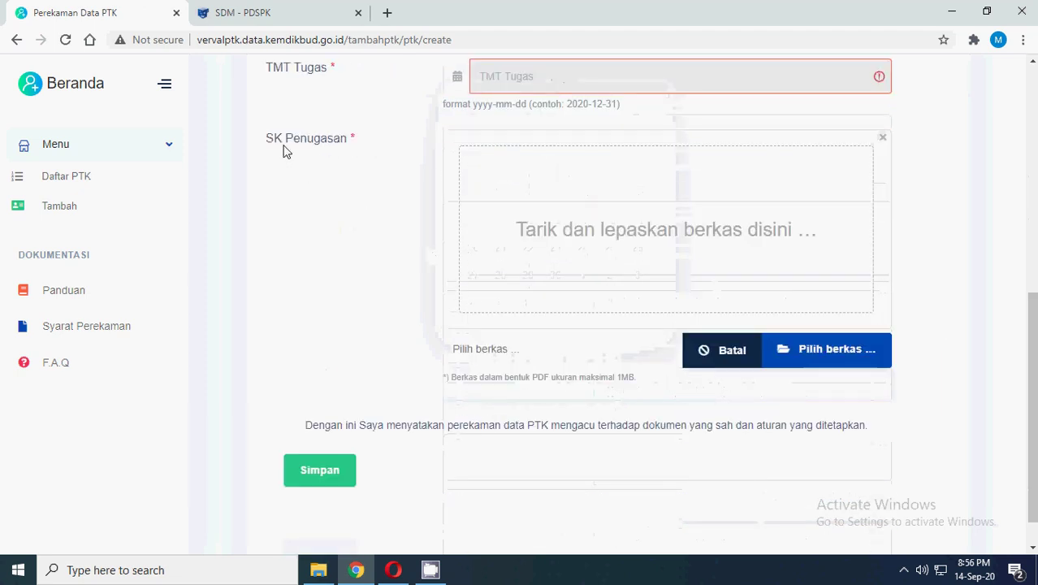
drag(265, 138, 348, 139)
click(358, 138)
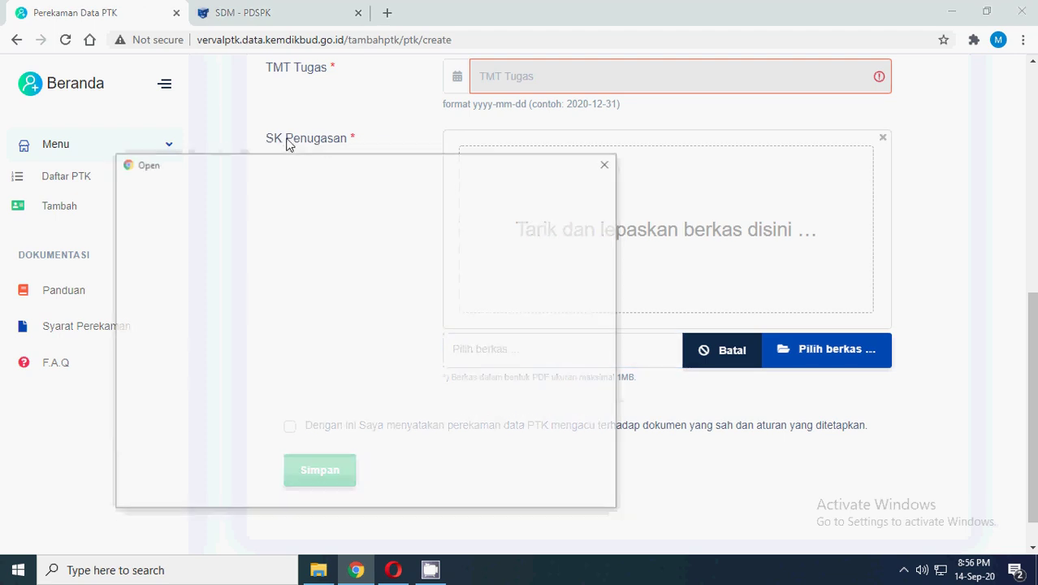
click(608, 166)
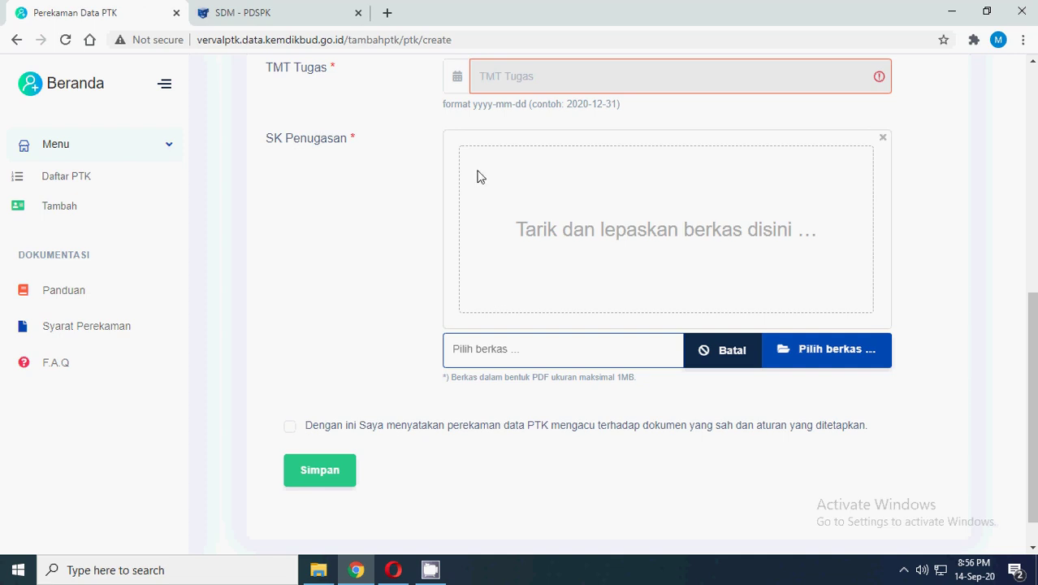
click(687, 238)
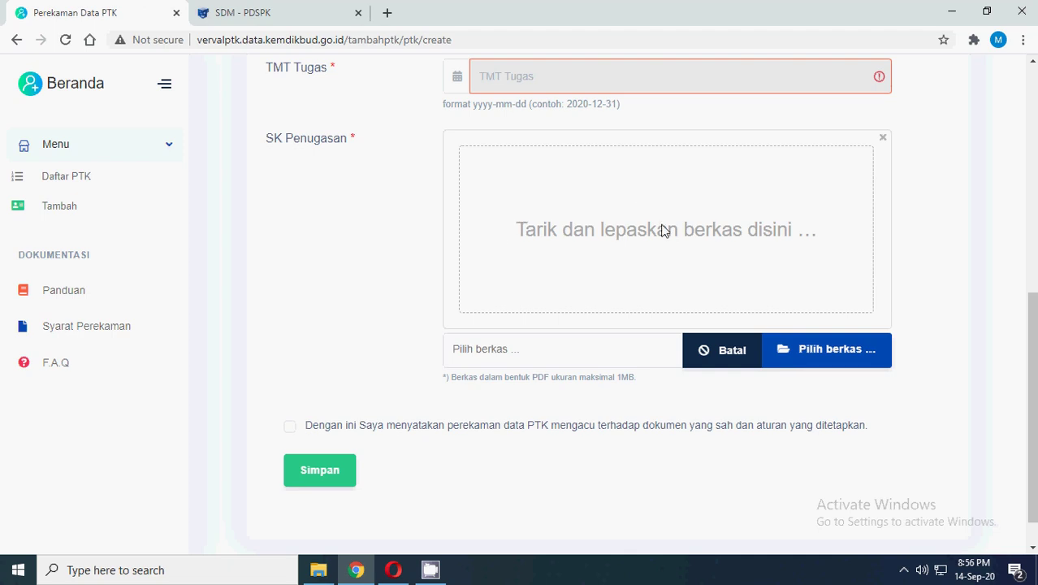
Step: Check the SK Penugasan file picker without choosing a file, and examine the file format and maximum size note below the upload area
click(823, 363)
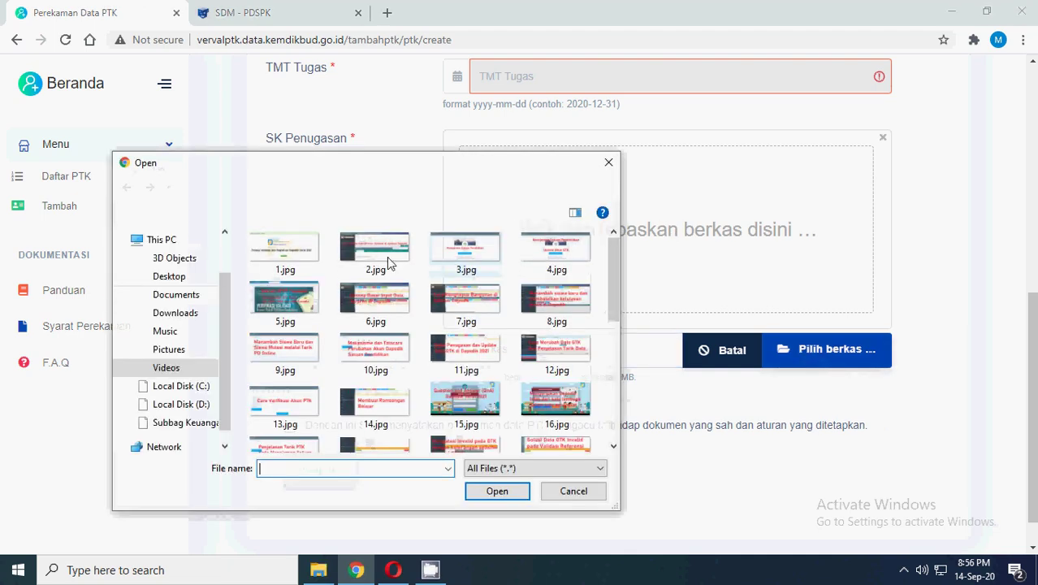
click(610, 164)
double_click(536, 377)
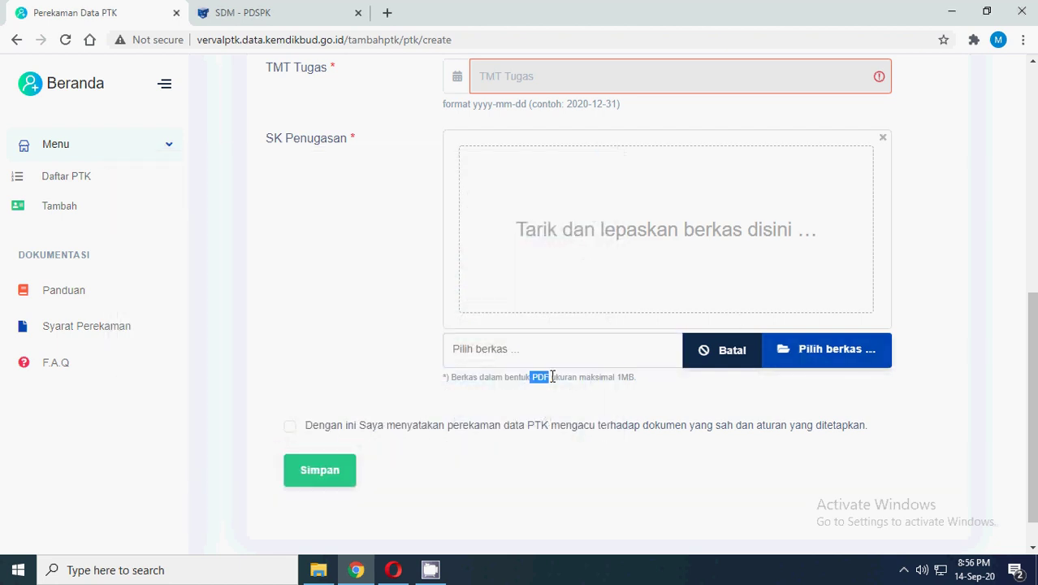
click(515, 396)
drag(533, 377, 640, 380)
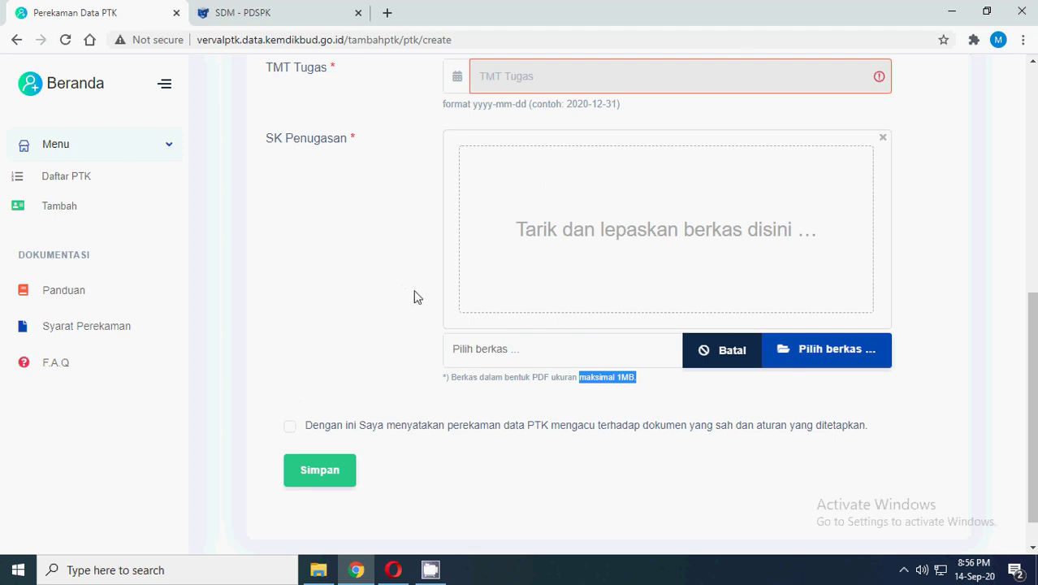
Step: Review the Penugasan fields and accept the declaration that the PTK data follows valid documents and the established rules
scroll(324, 317, up, 3)
scroll(508, 313, up, 2)
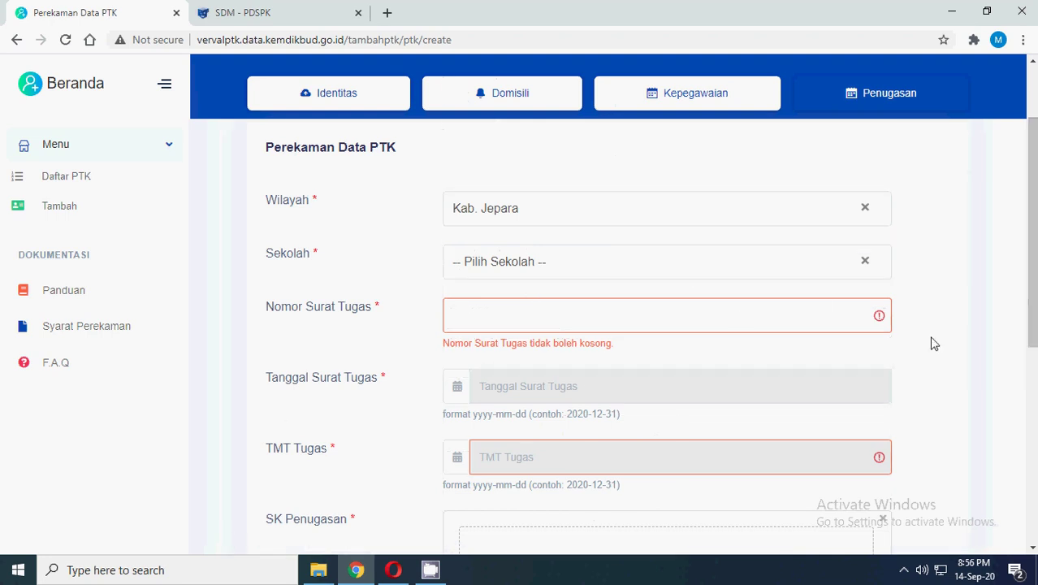
scroll(932, 343, down, 5)
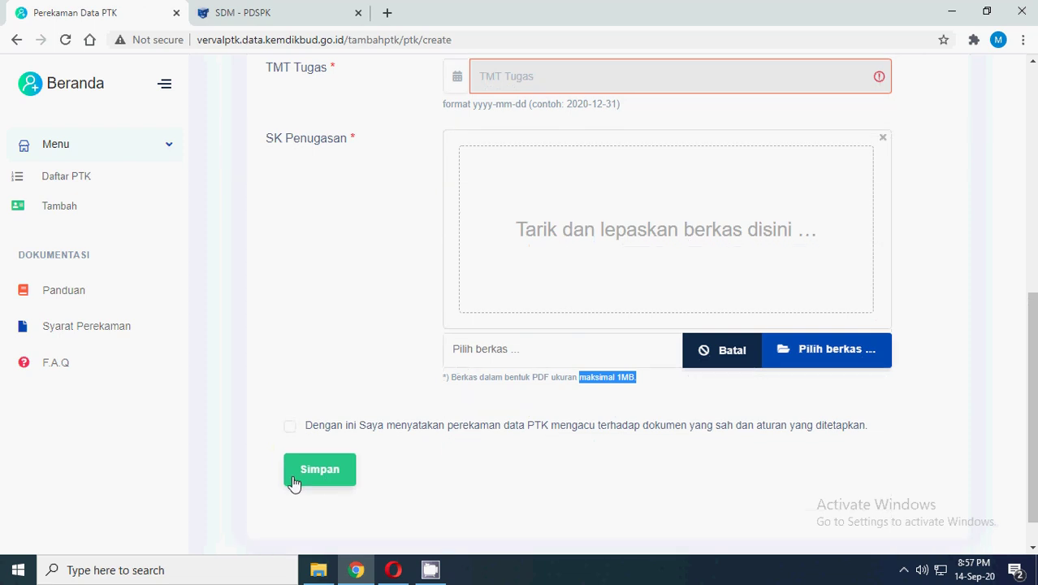
click(289, 425)
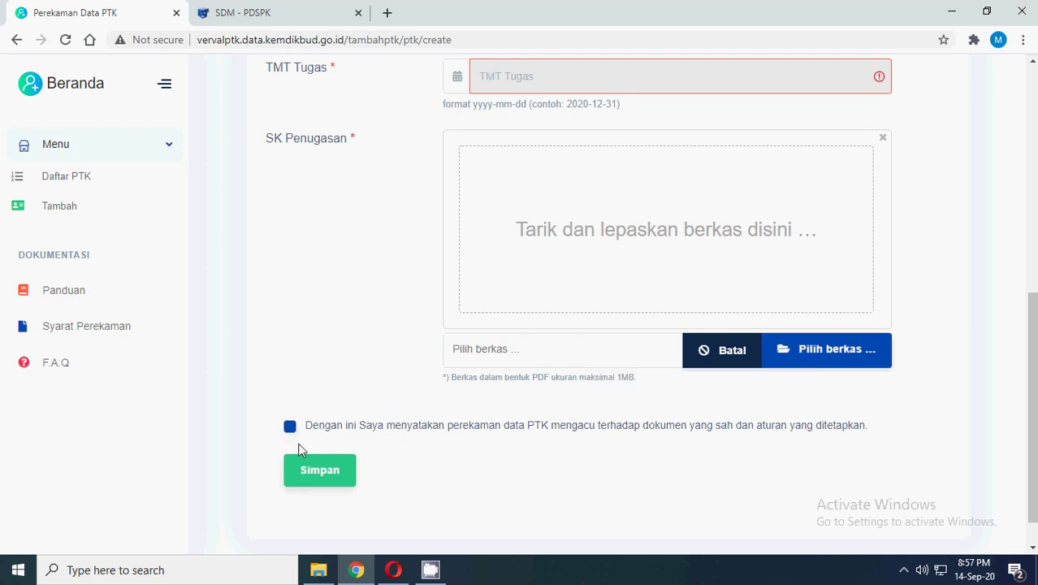
scroll(933, 283, up, 2)
scroll(934, 284, up, 4)
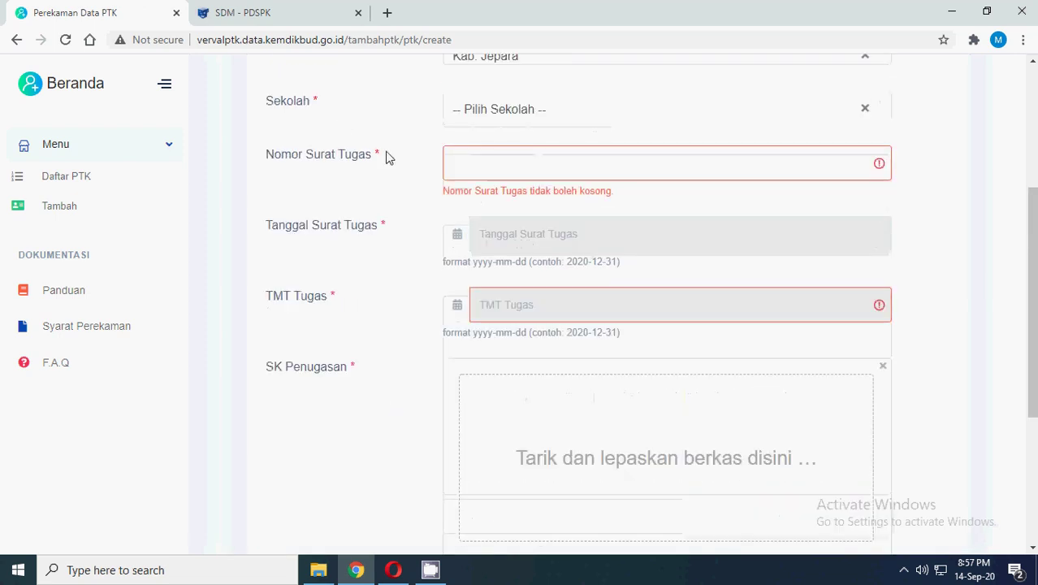
scroll(893, 345, down, 6)
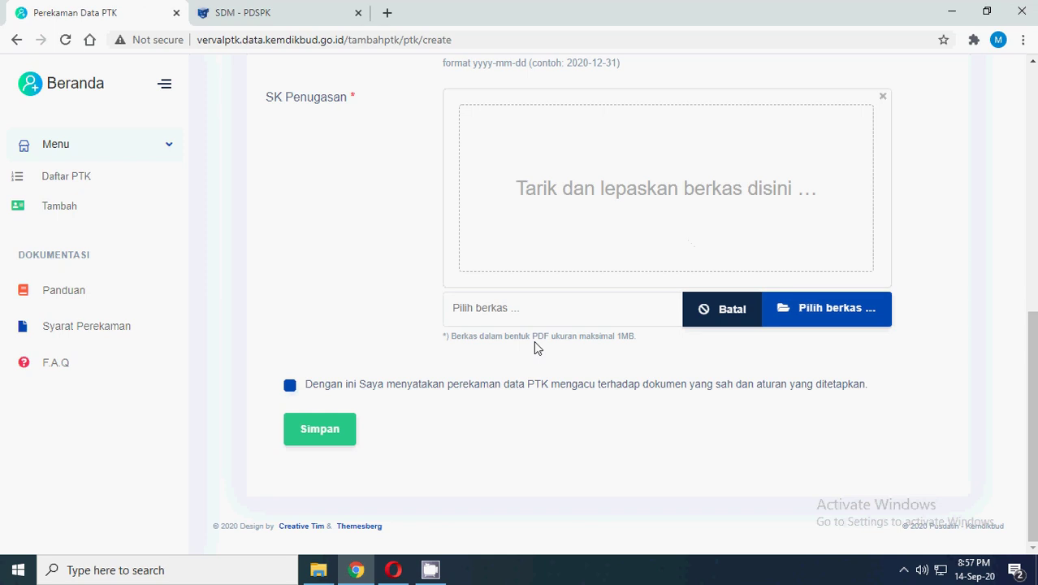
drag(535, 337, 645, 340)
Step: Open the Daftar PTK list and examine its columns through to Pengguna
click(65, 179)
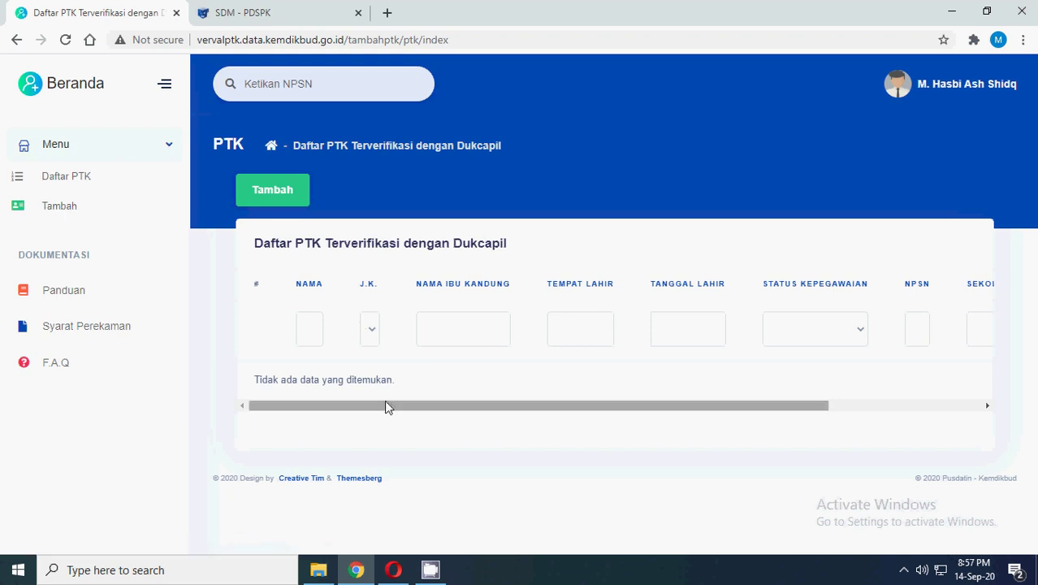
drag(386, 405, 776, 411)
drag(533, 417, 1017, 439)
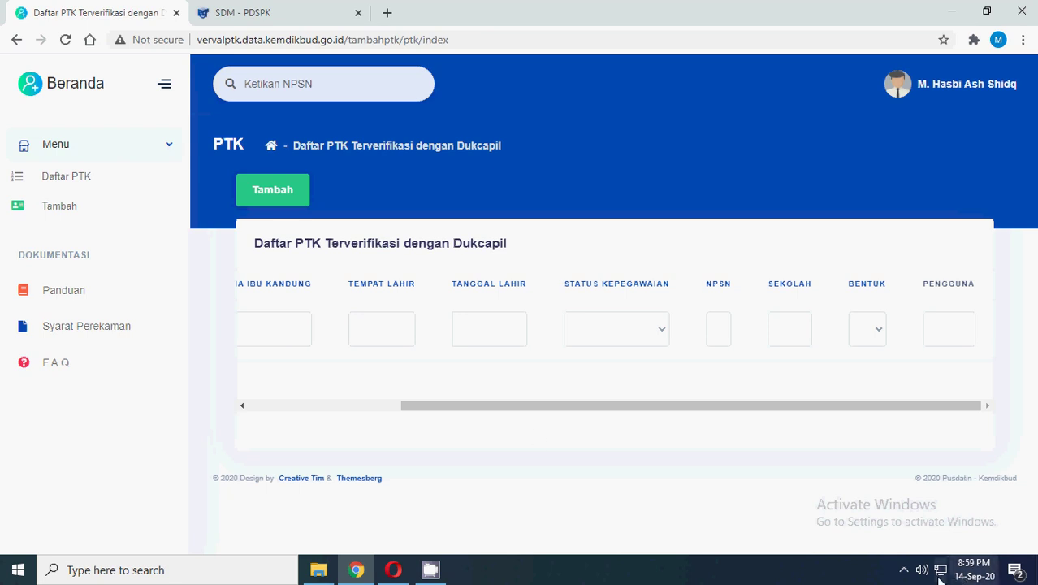
click(904, 571)
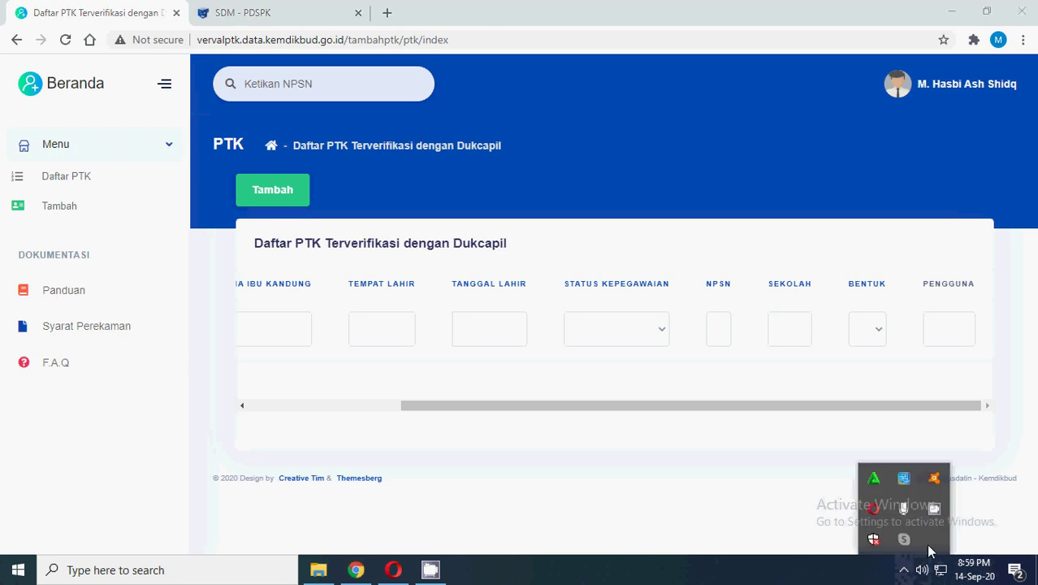